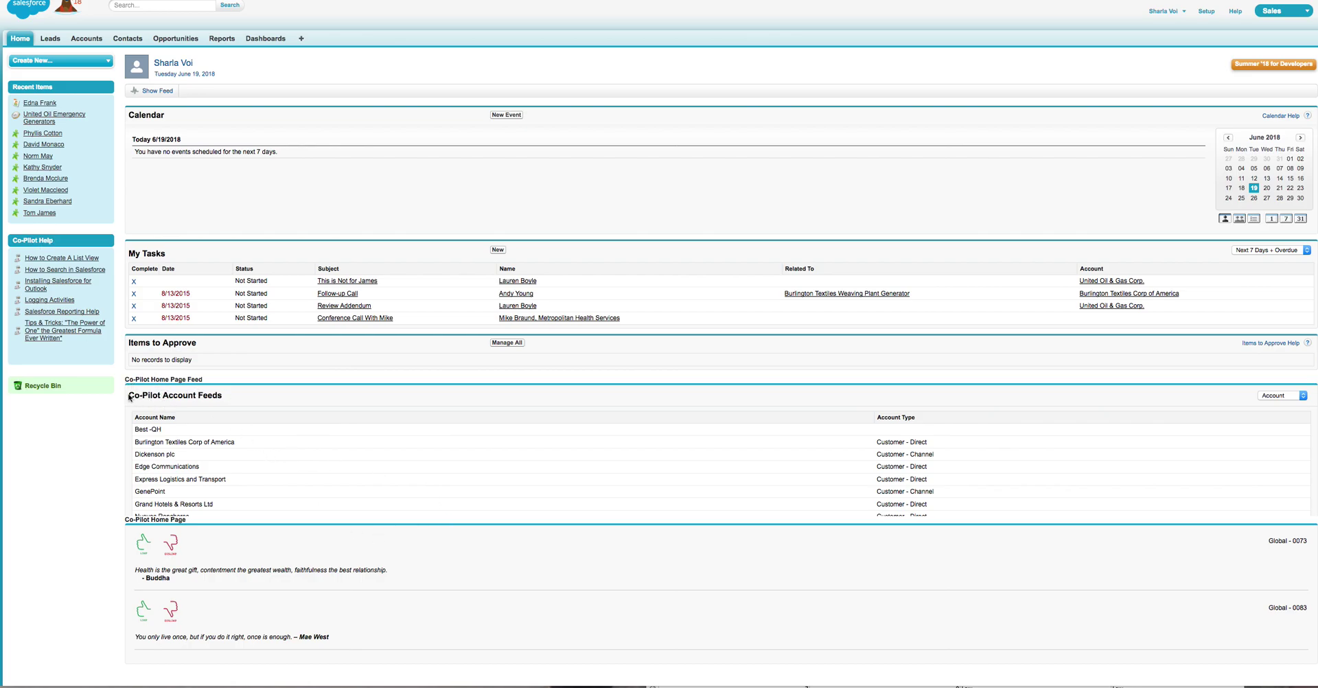
Open the "How to Create A List View" article from Co-Pilot Help and enlarge its pop-up window to read it
drag(221, 396, 127, 397)
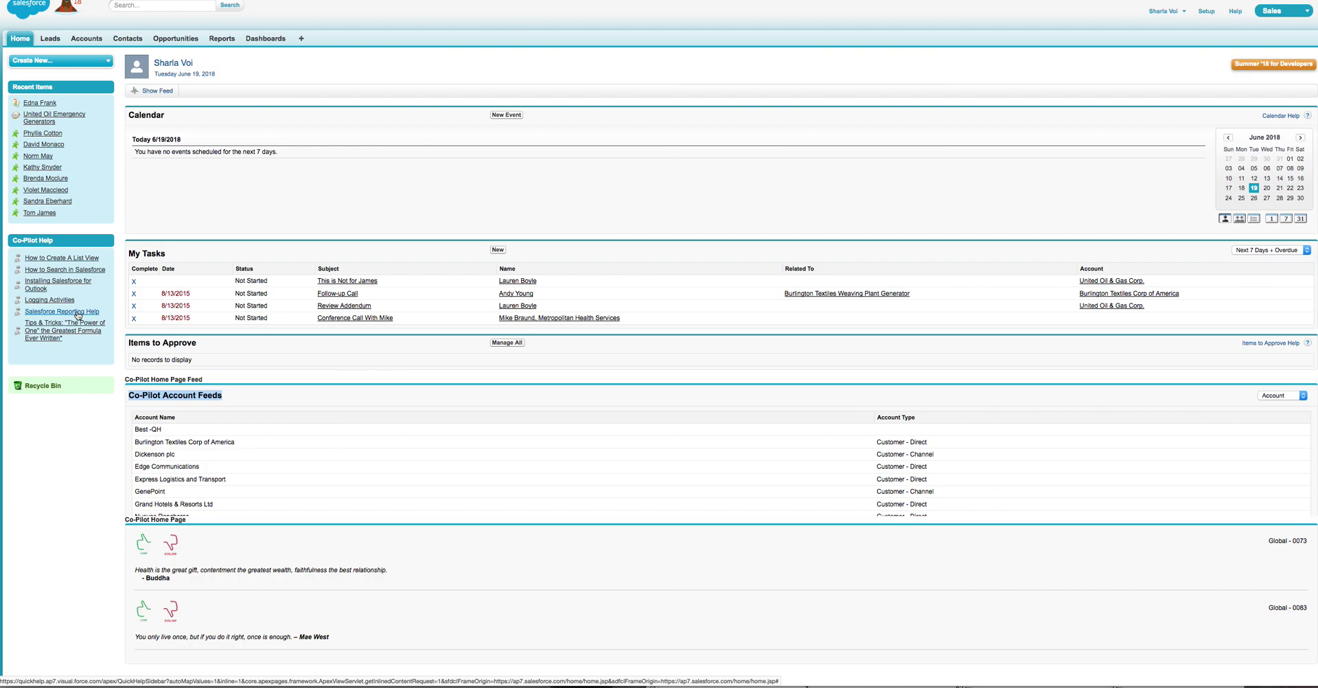
click(52, 259)
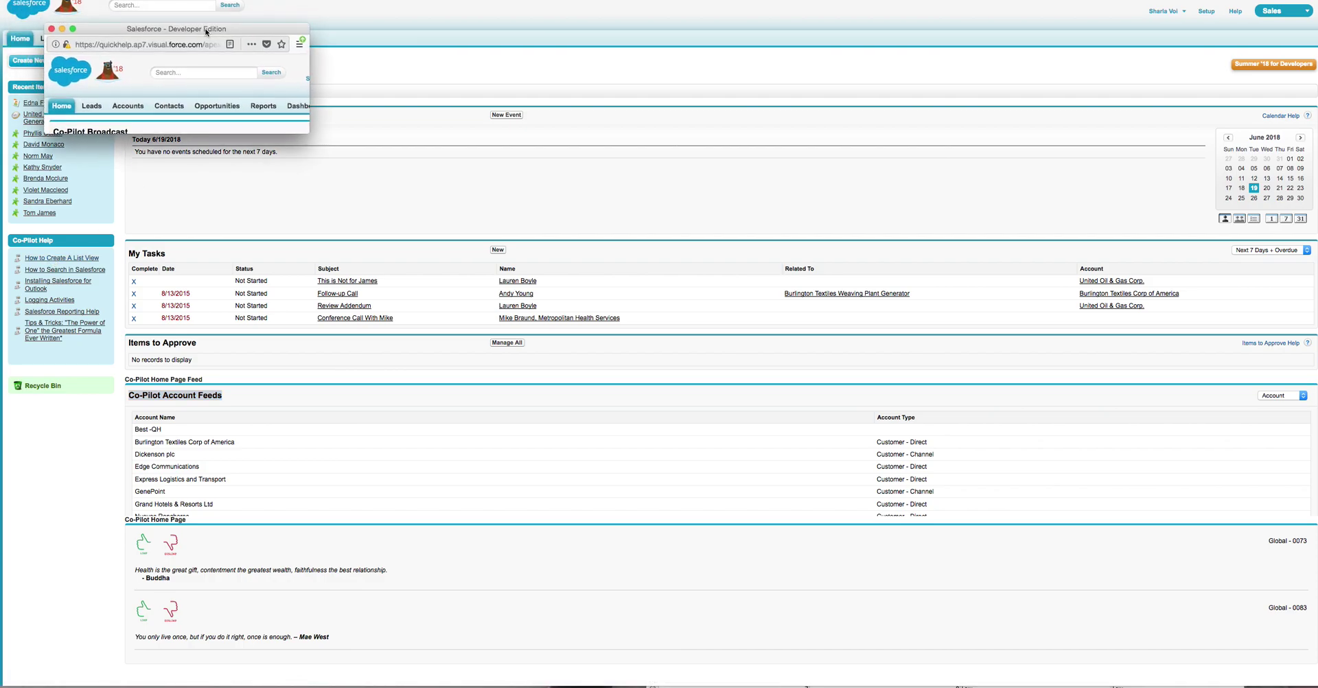
drag(308, 118, 671, 533)
scroll(474, 320, down, 2)
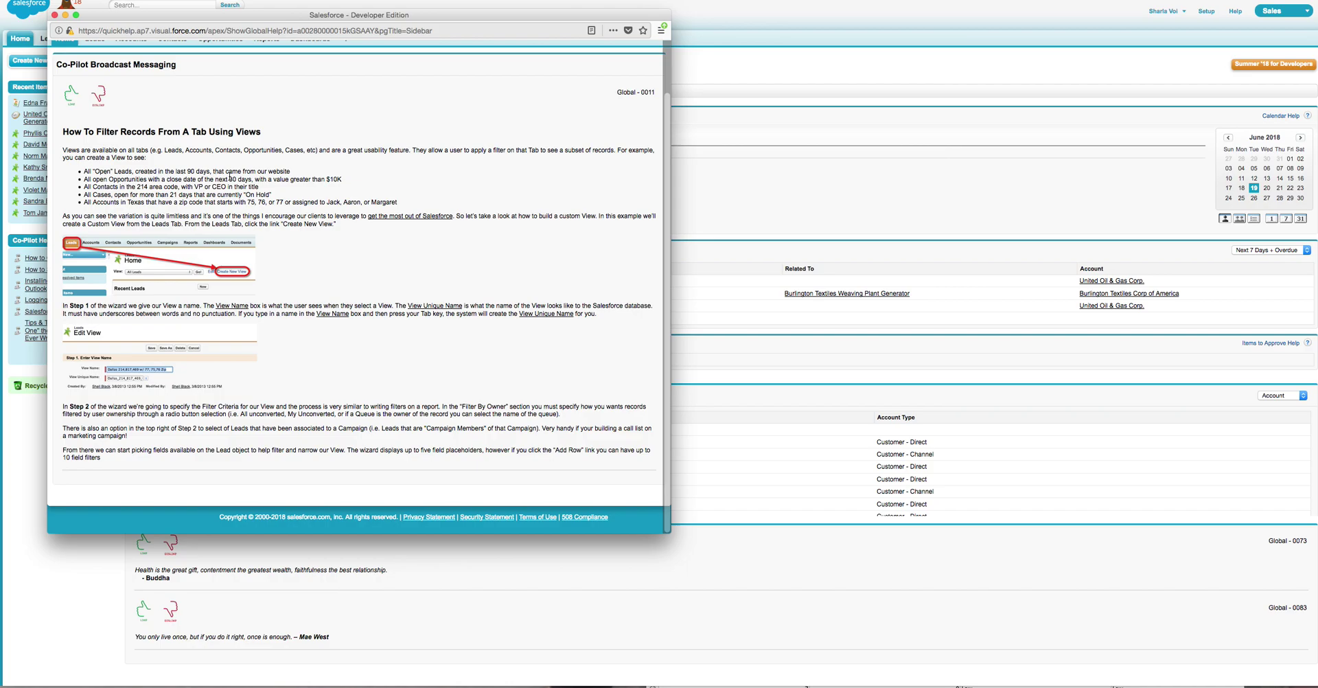
scroll(183, 128, up, 2)
mouse_move(174, 17)
mouse_down()
mouse_move(865, 80)
mouse_move(191, 12)
mouse_up()
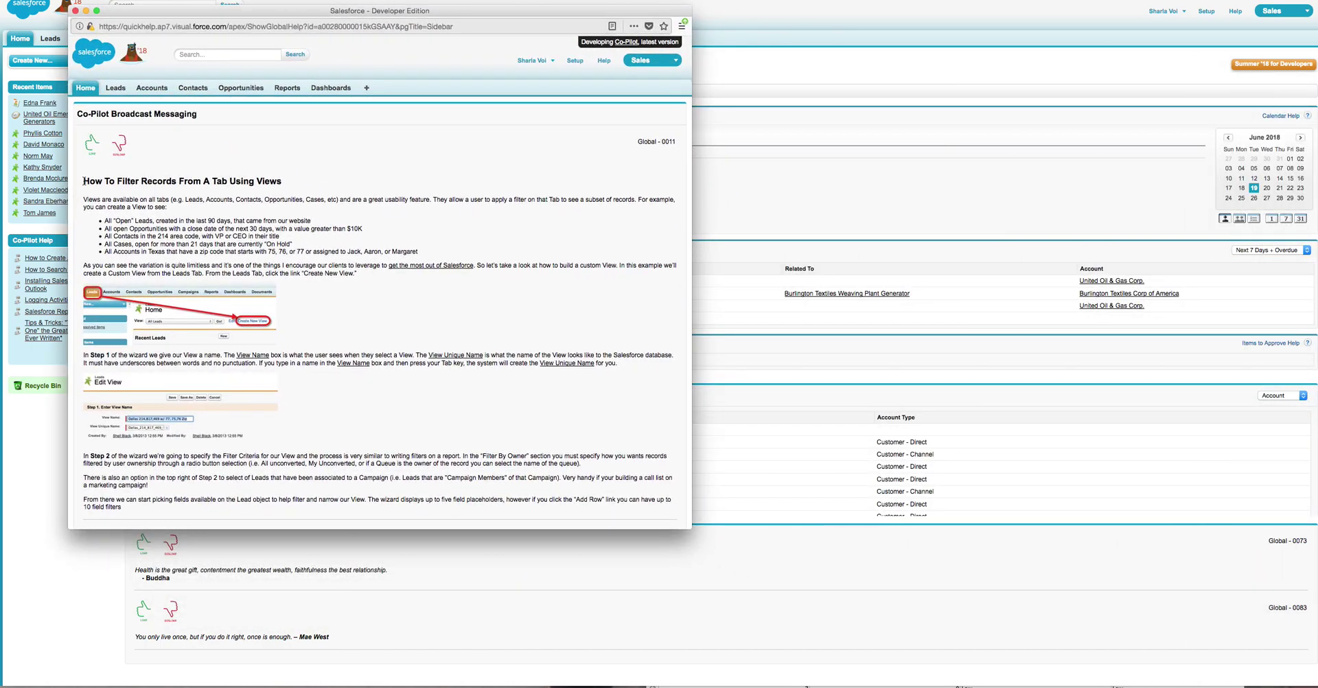
scroll(155, 214, down, 1)
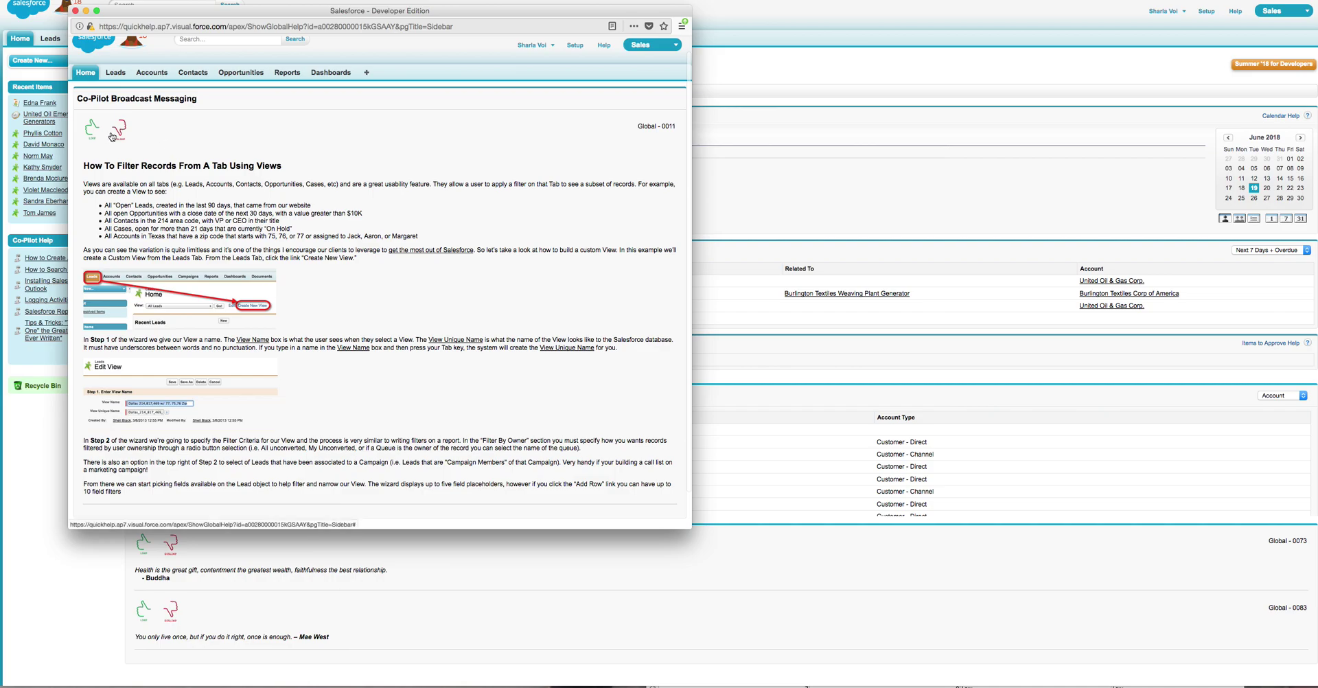
Move the help article window away from the sidebar and close it
drag(337, 11, 498, 59)
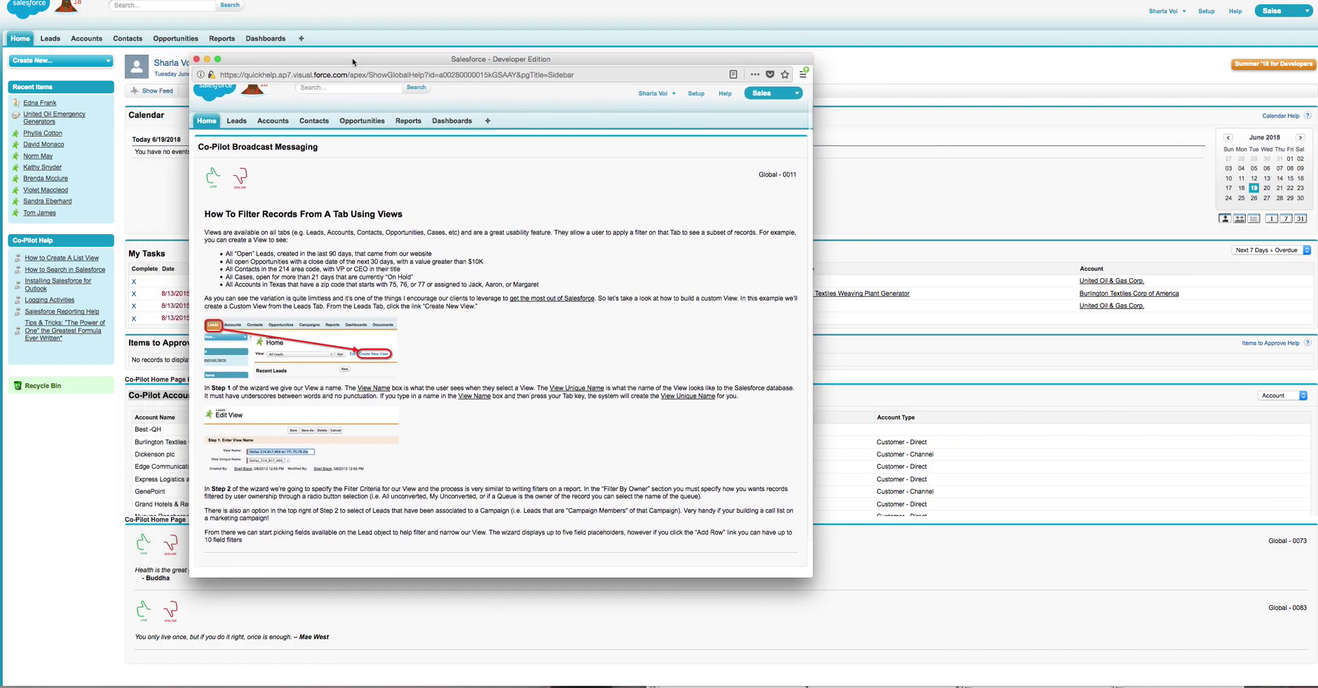
drag(372, 60, 422, 55)
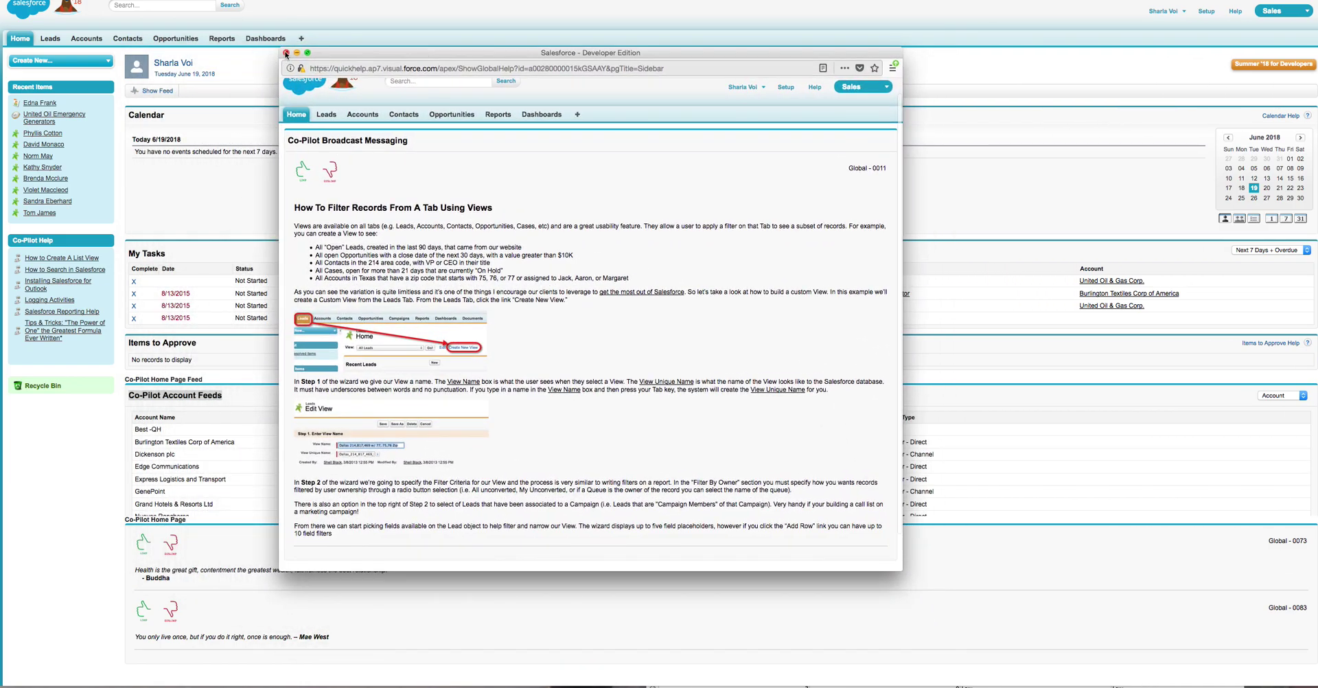
click(286, 54)
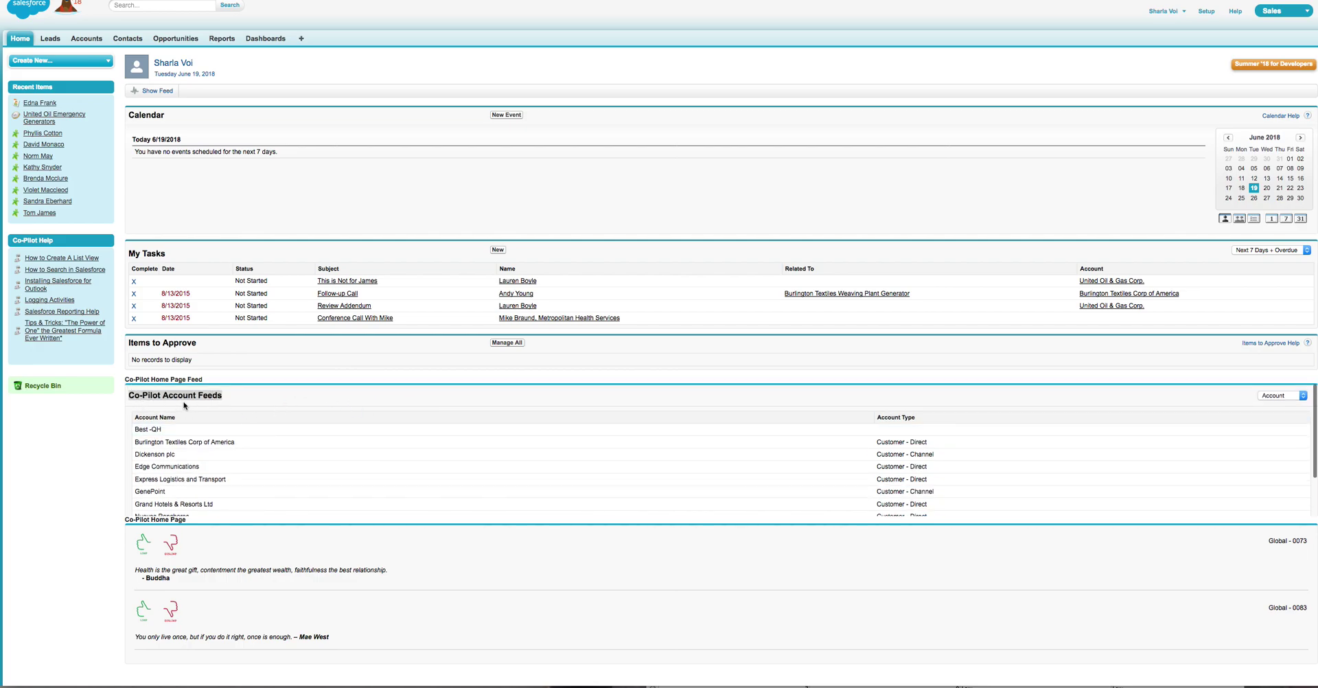
Switch the Co-Pilot home page feed to Opportunity, then return it to Account
click(1300, 397)
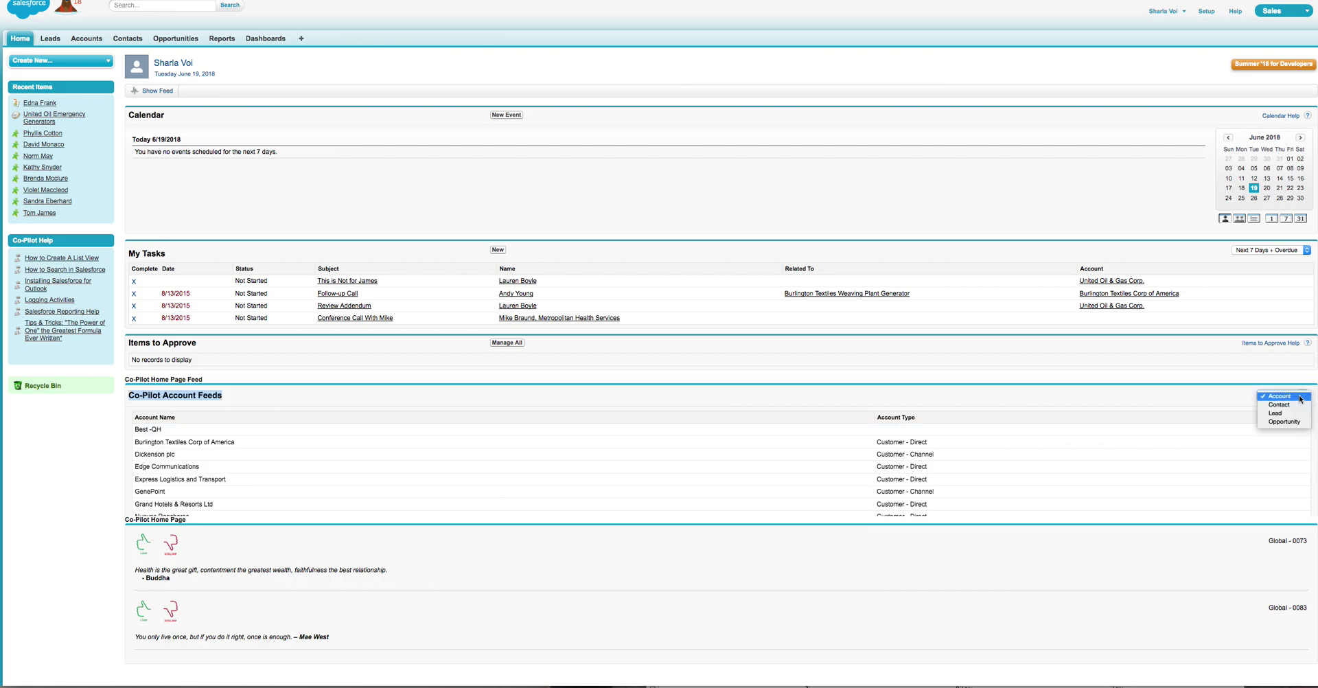
click(1295, 422)
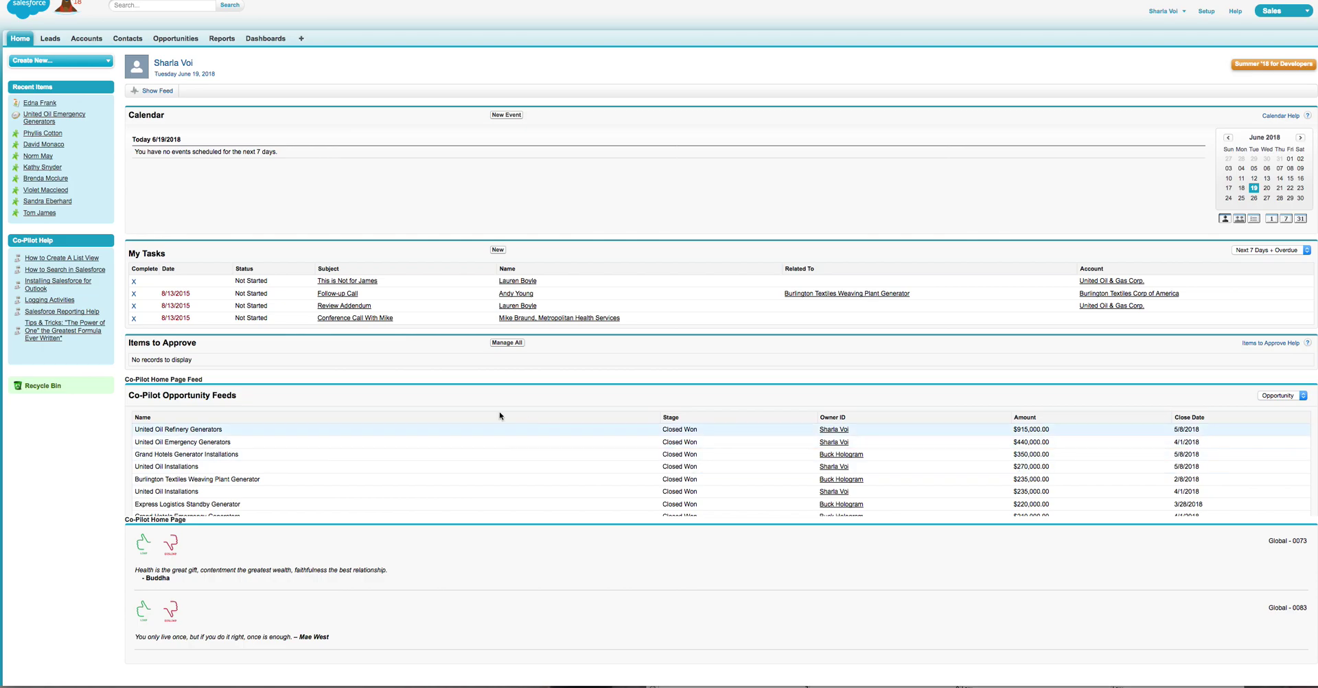
click(1285, 399)
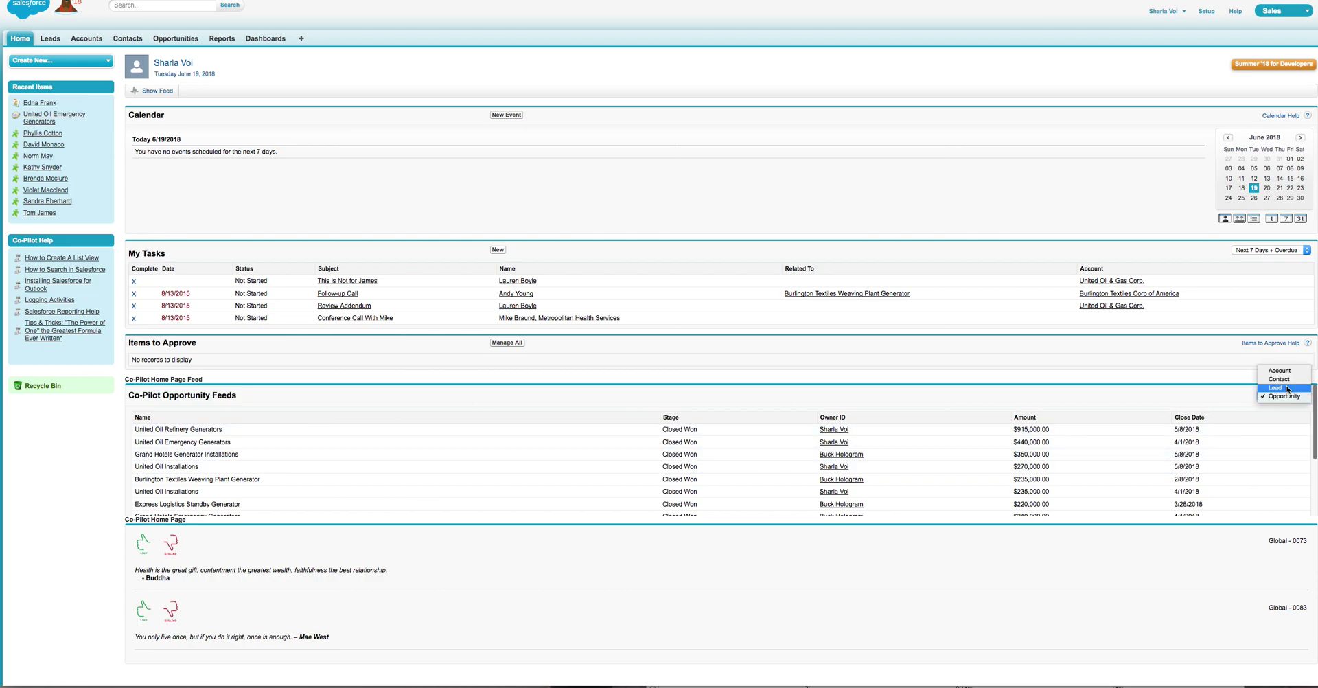
click(1290, 375)
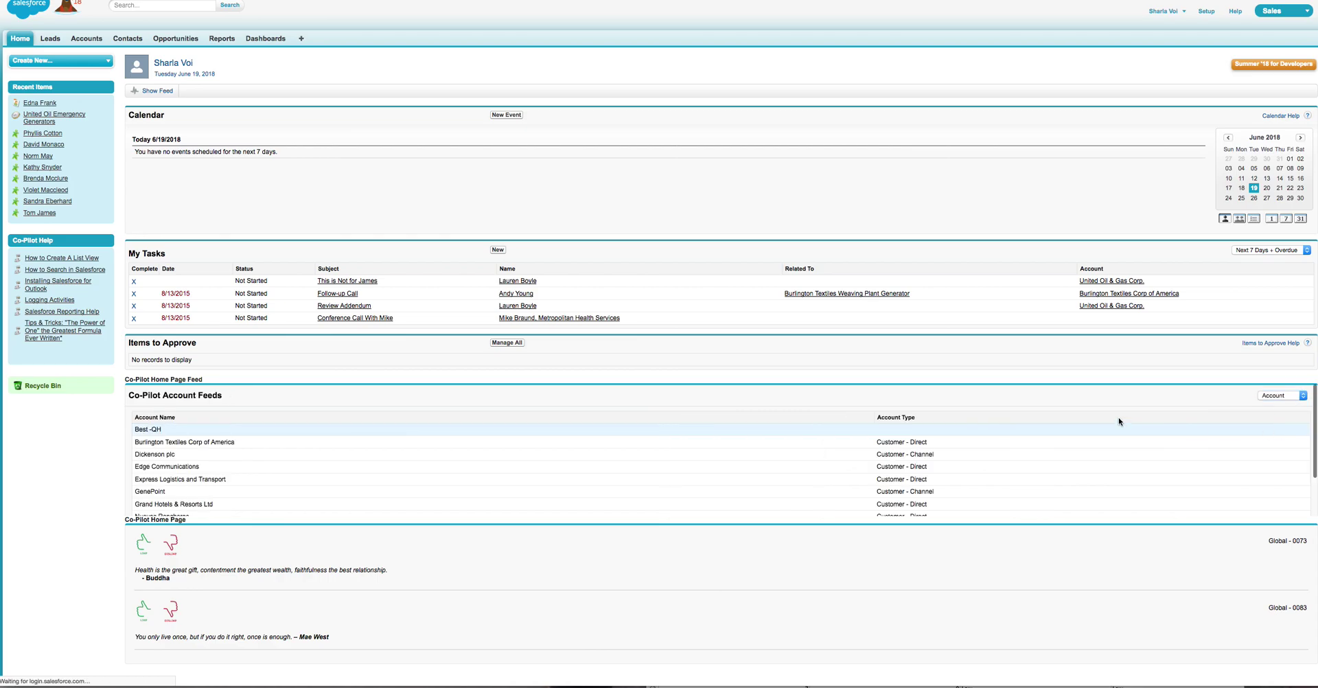
Show the Contact and Lead feeds in the Co-Pilot home page feed, ending on Opportunity
click(1289, 396)
click(1284, 405)
click(1293, 399)
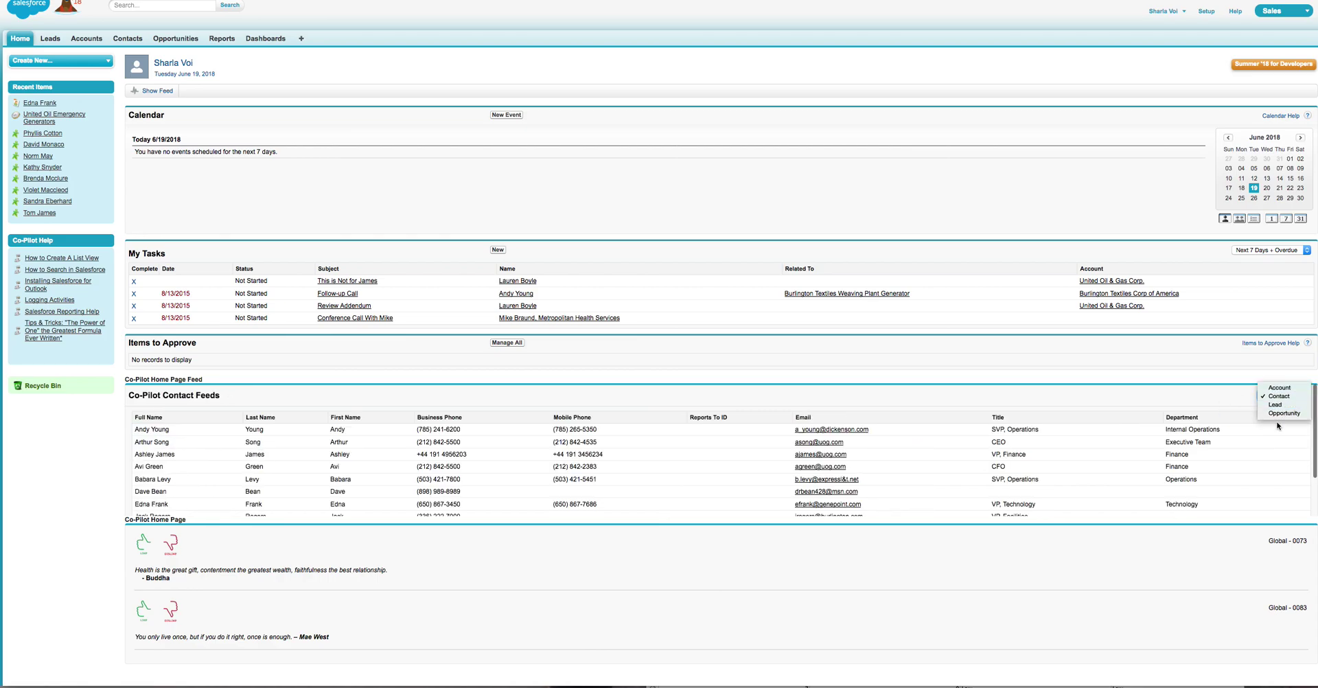
click(1284, 410)
click(1297, 397)
click(1297, 406)
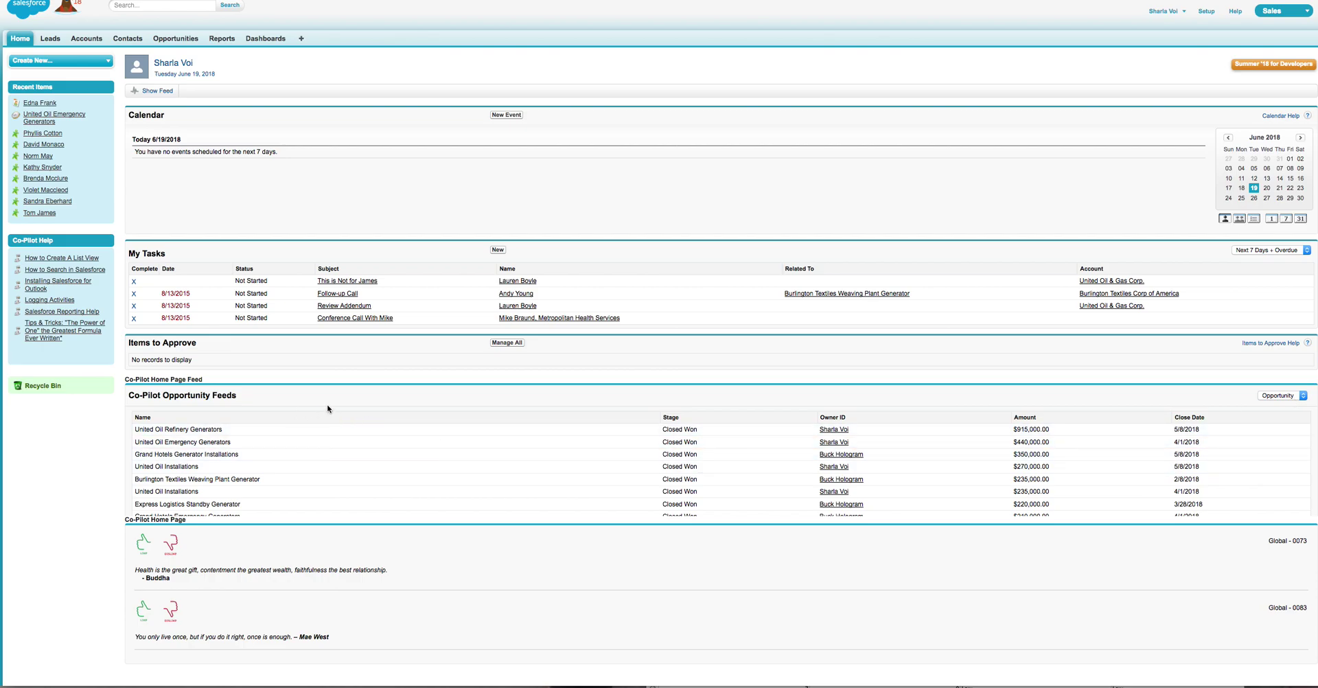
Look through the object choices of the Co-Pilot Opportunity feed and leave the selection on Opportunity
scroll(540, 545, down, 1)
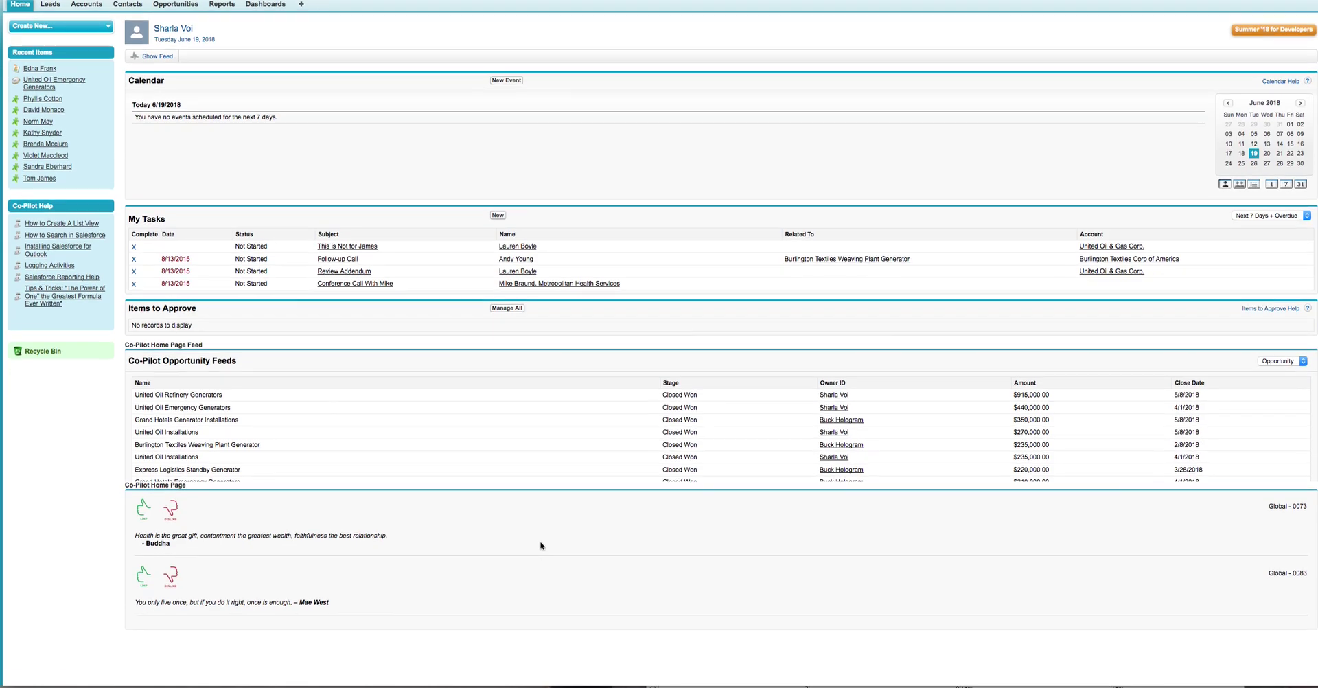
scroll(540, 546, down, 2)
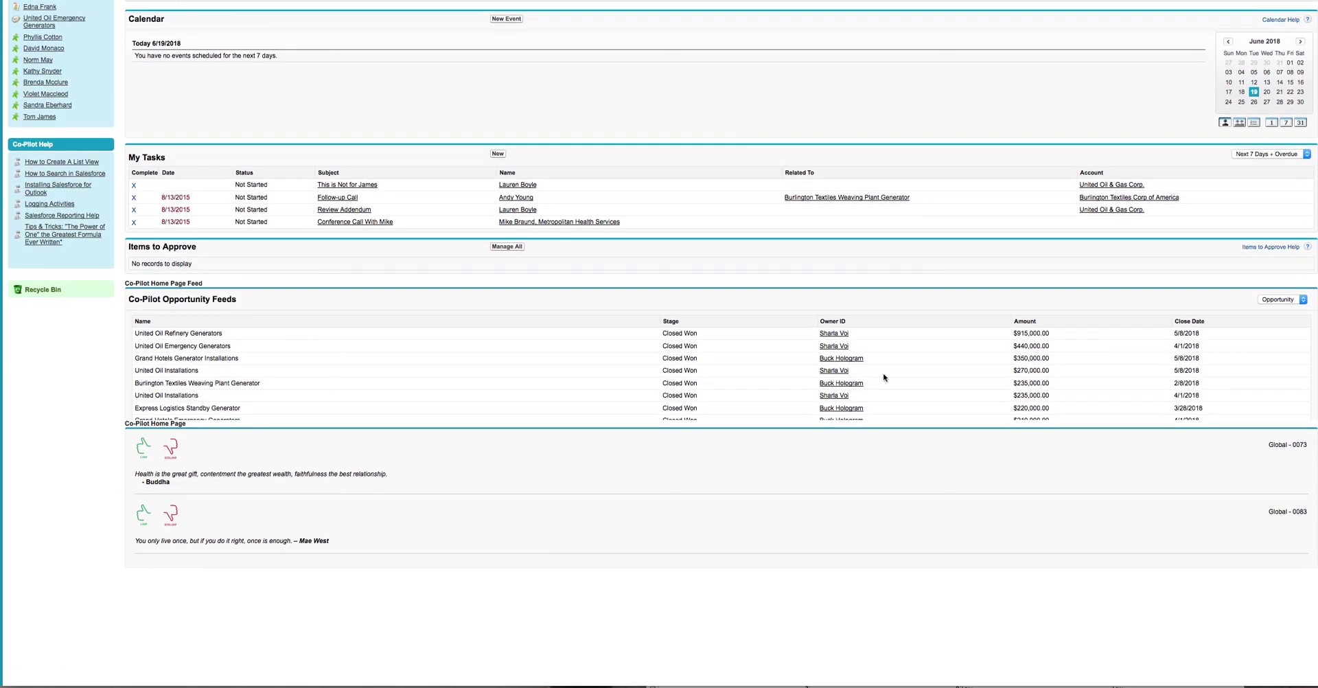
click(1296, 303)
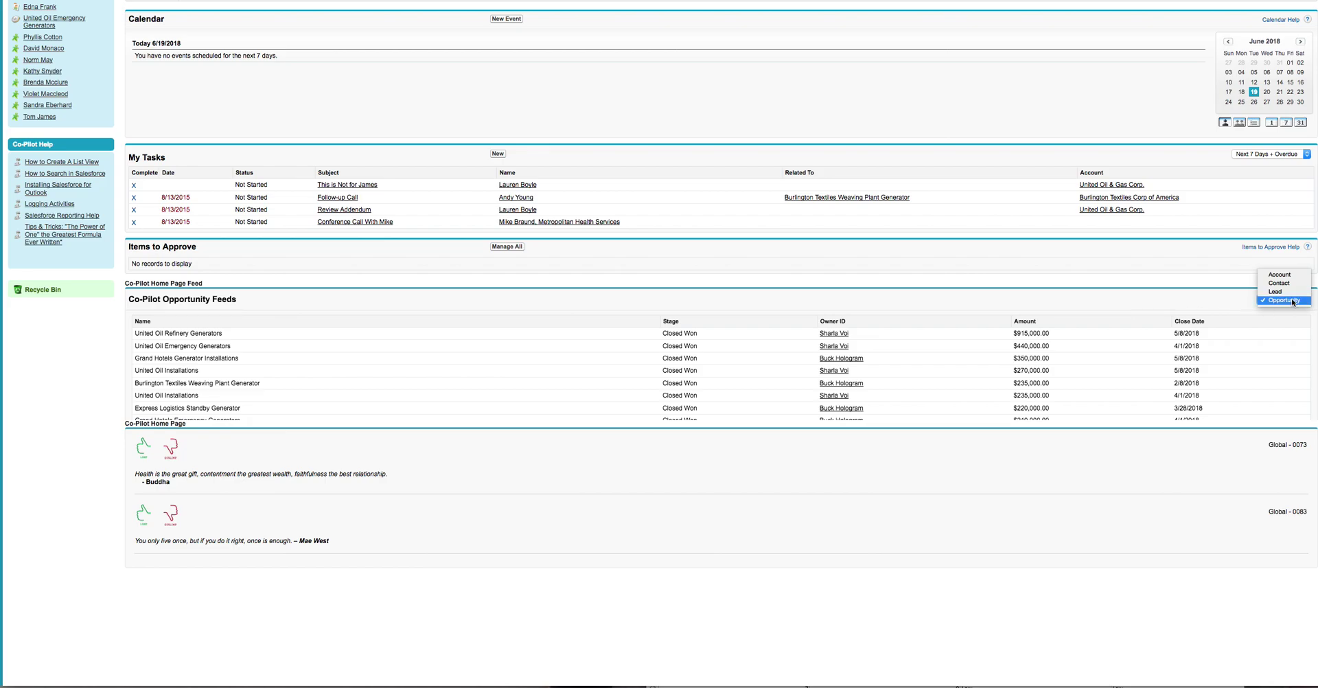
click(850, 317)
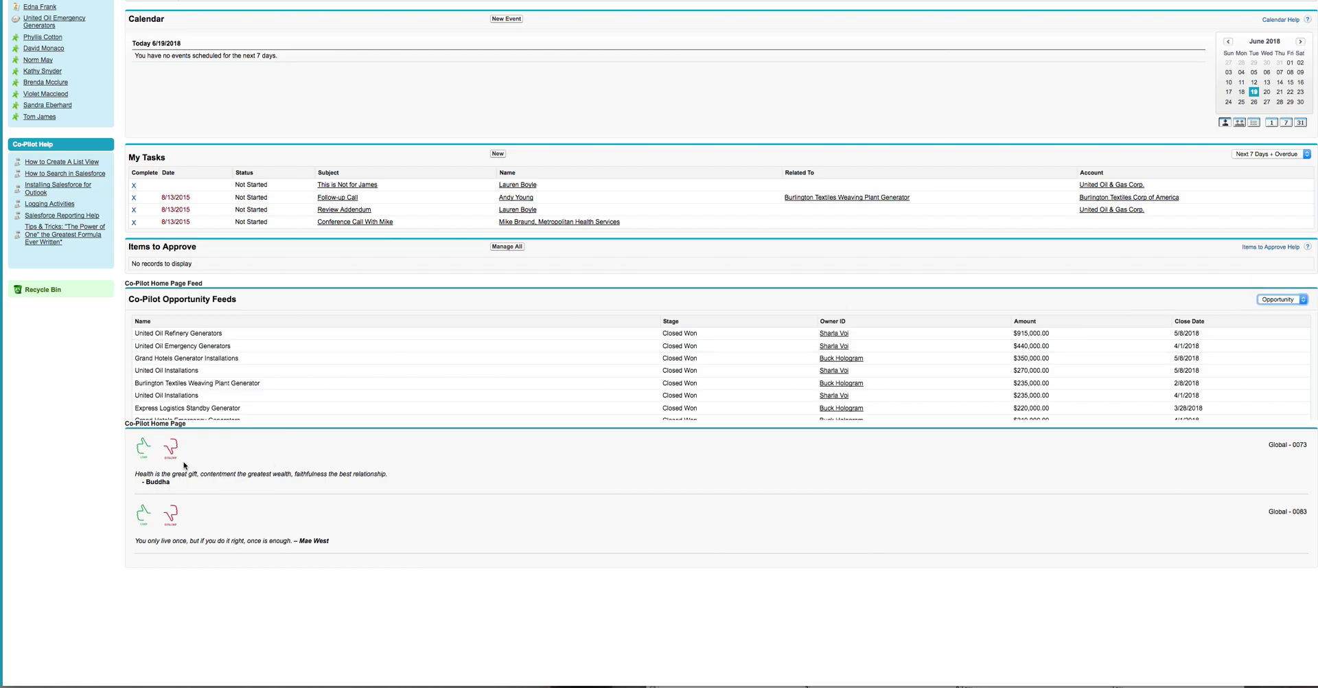
scroll(180, 456, up, 2)
scroll(178, 450, down, 1)
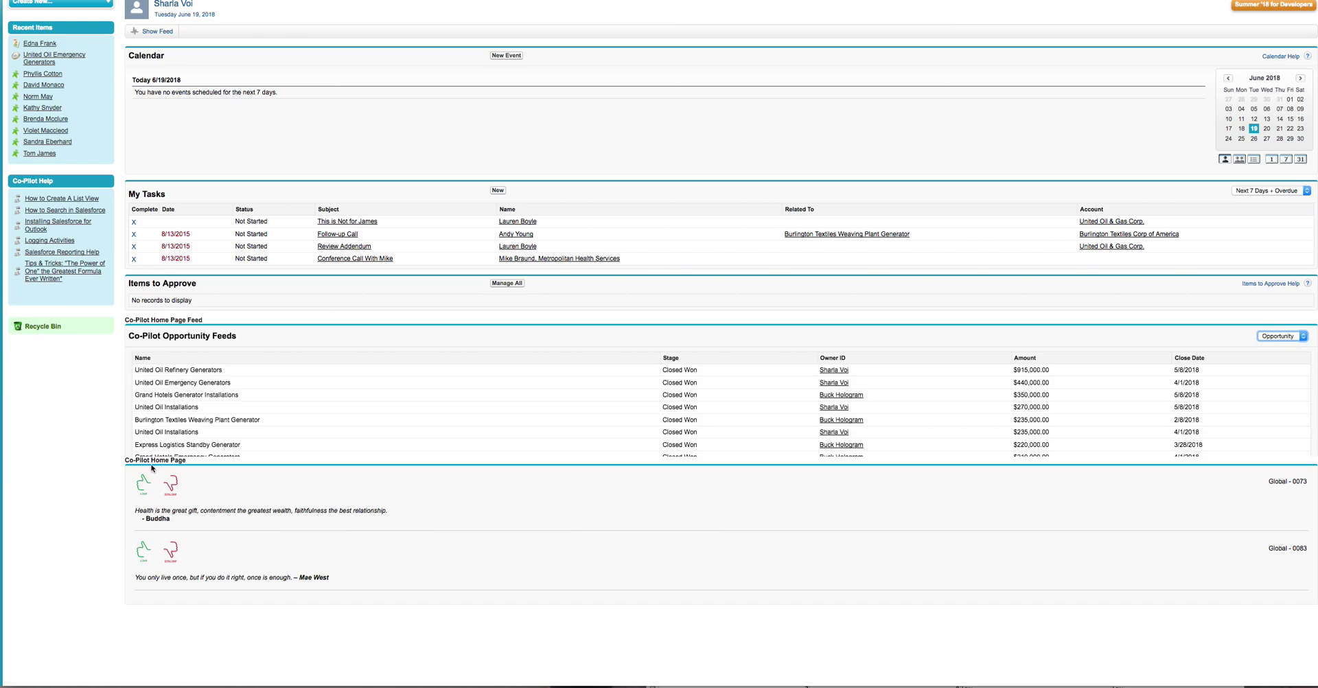
Review the broadcast messages in the Co-Pilot Home Page section, highlighting the section title and the Buddha quote
drag(125, 460, 187, 463)
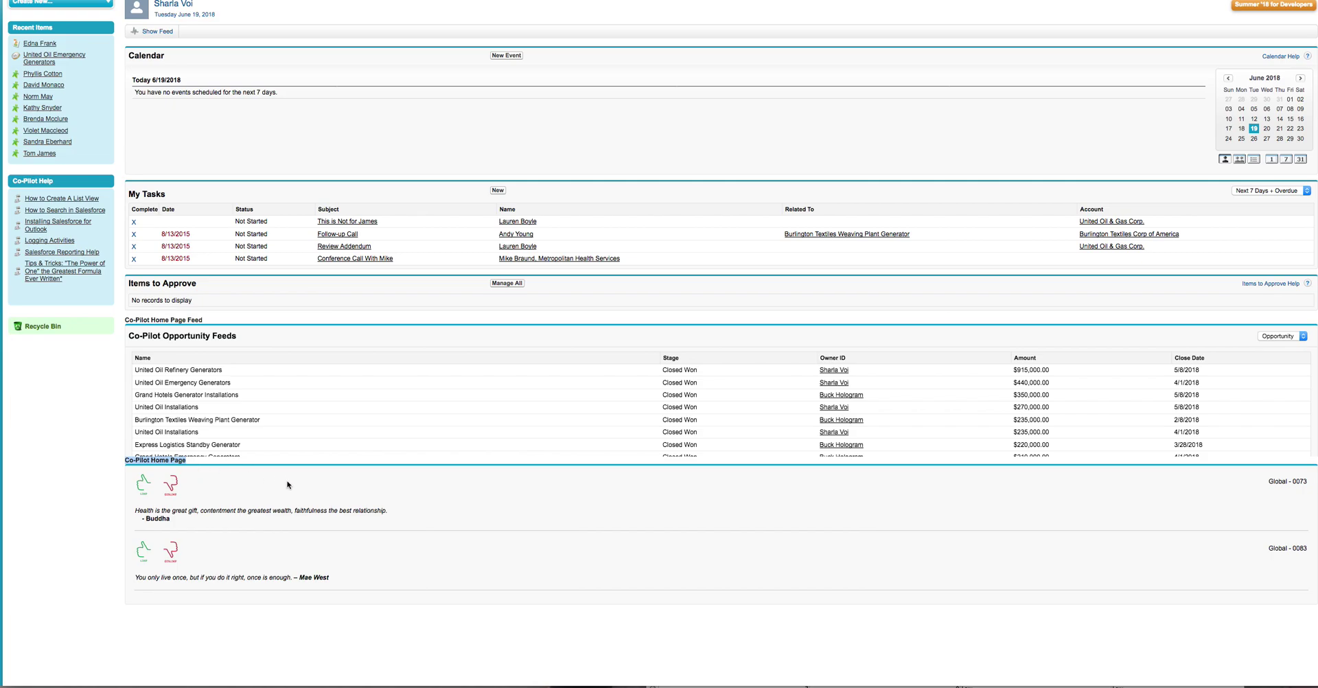
drag(395, 510, 133, 512)
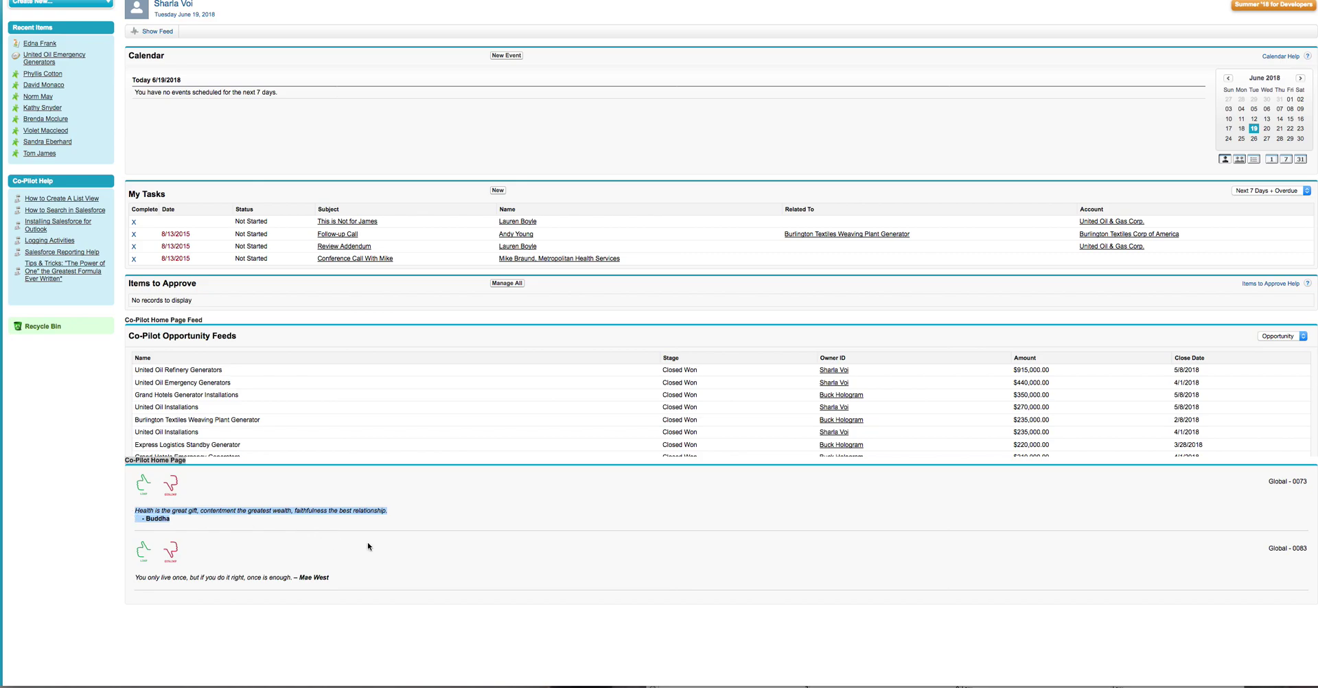
click(439, 515)
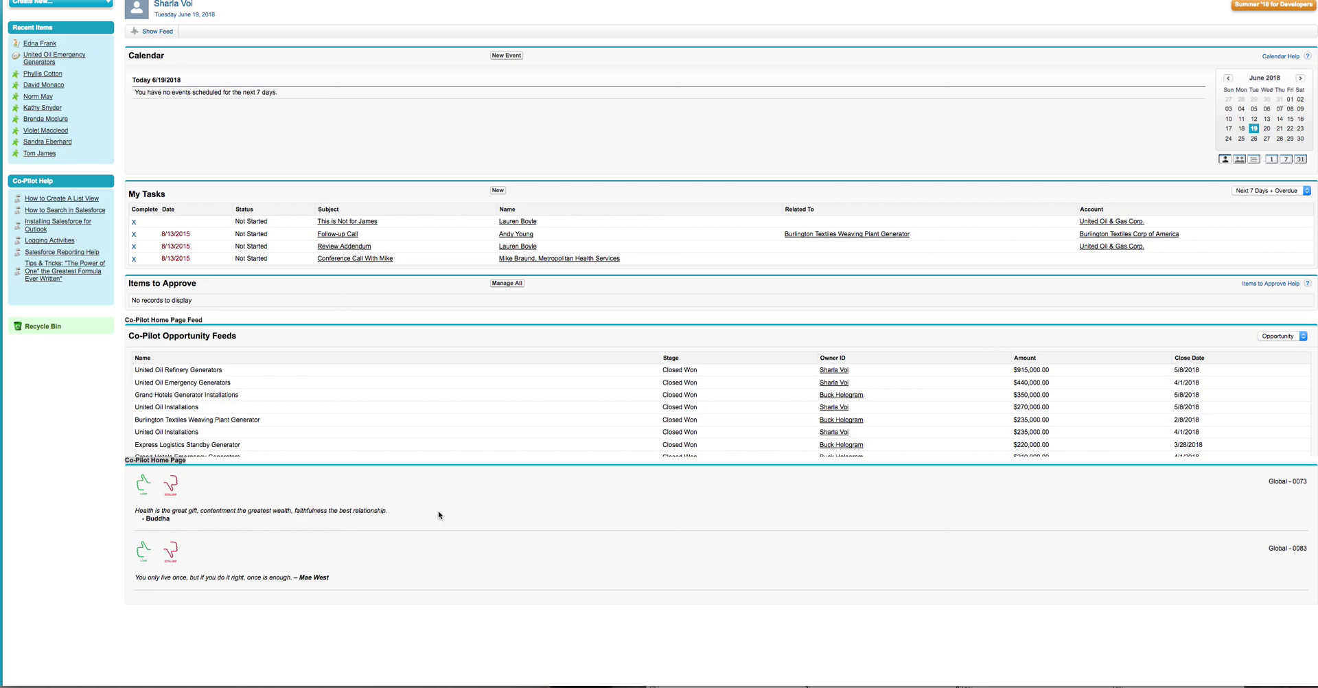
scroll(438, 515, up, 1)
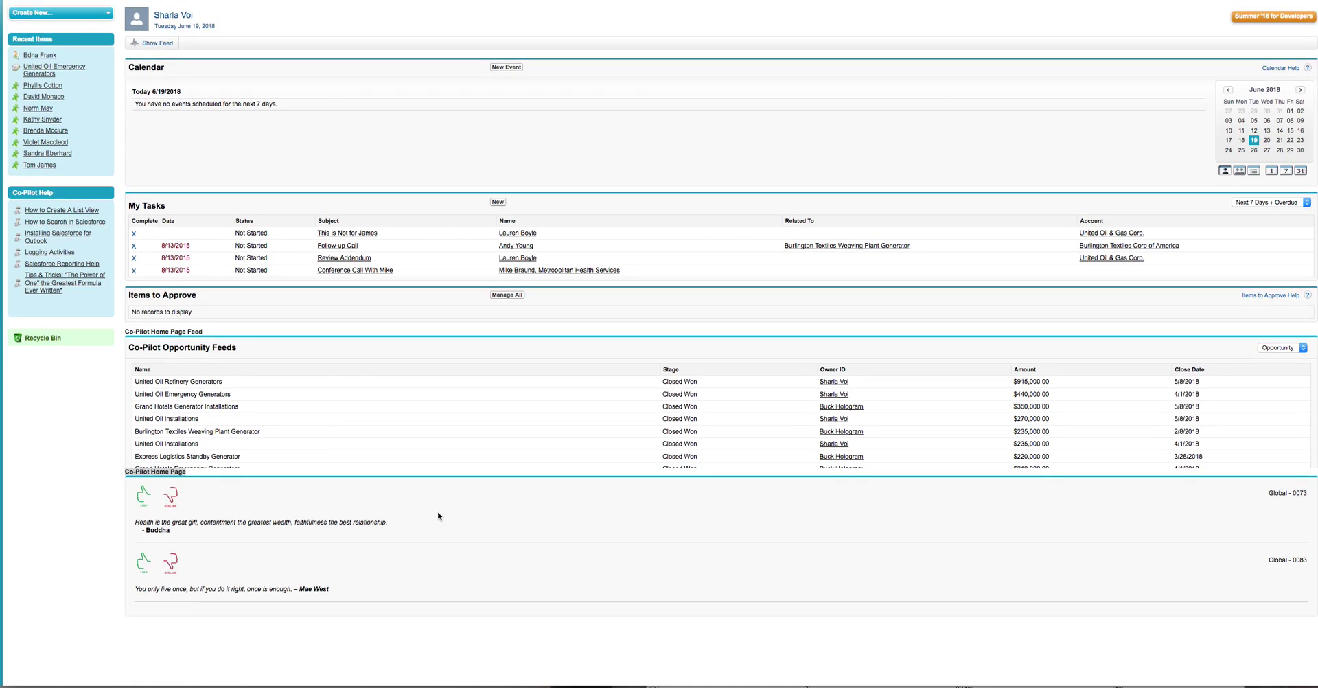
scroll(439, 517, down, 2)
drag(241, 504, 131, 496)
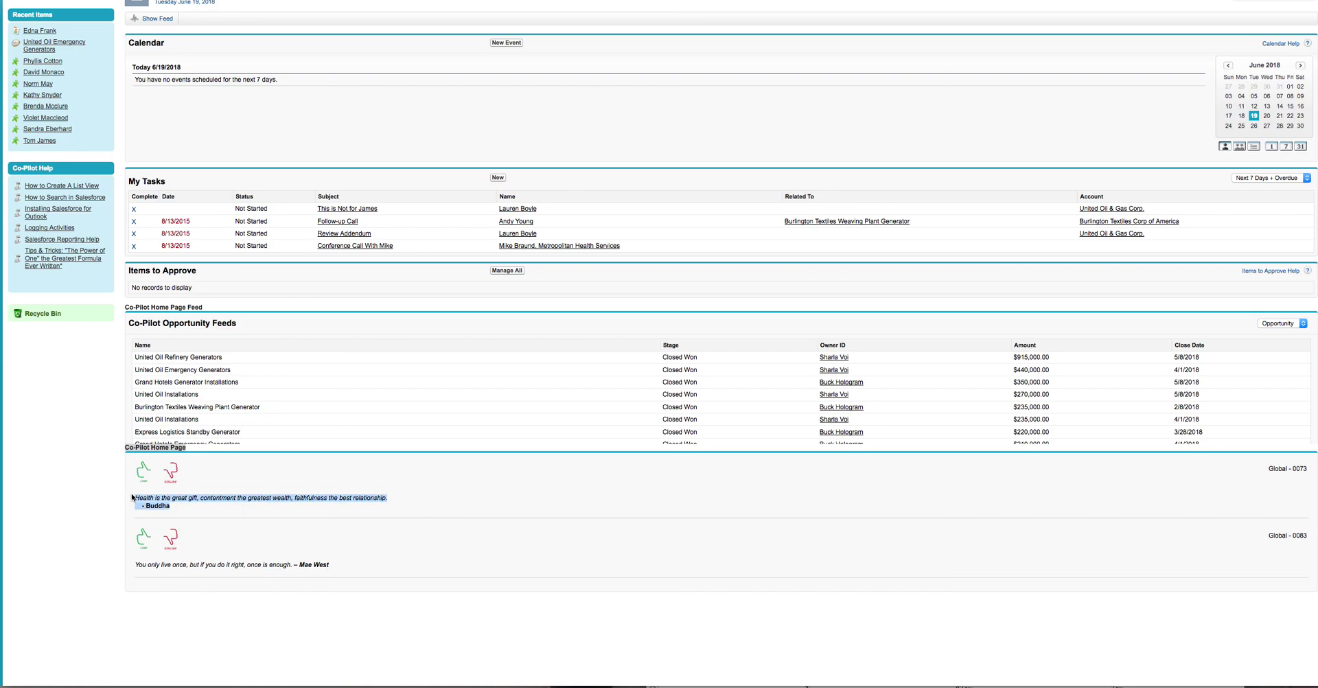
drag(405, 503, 114, 501)
click(177, 510)
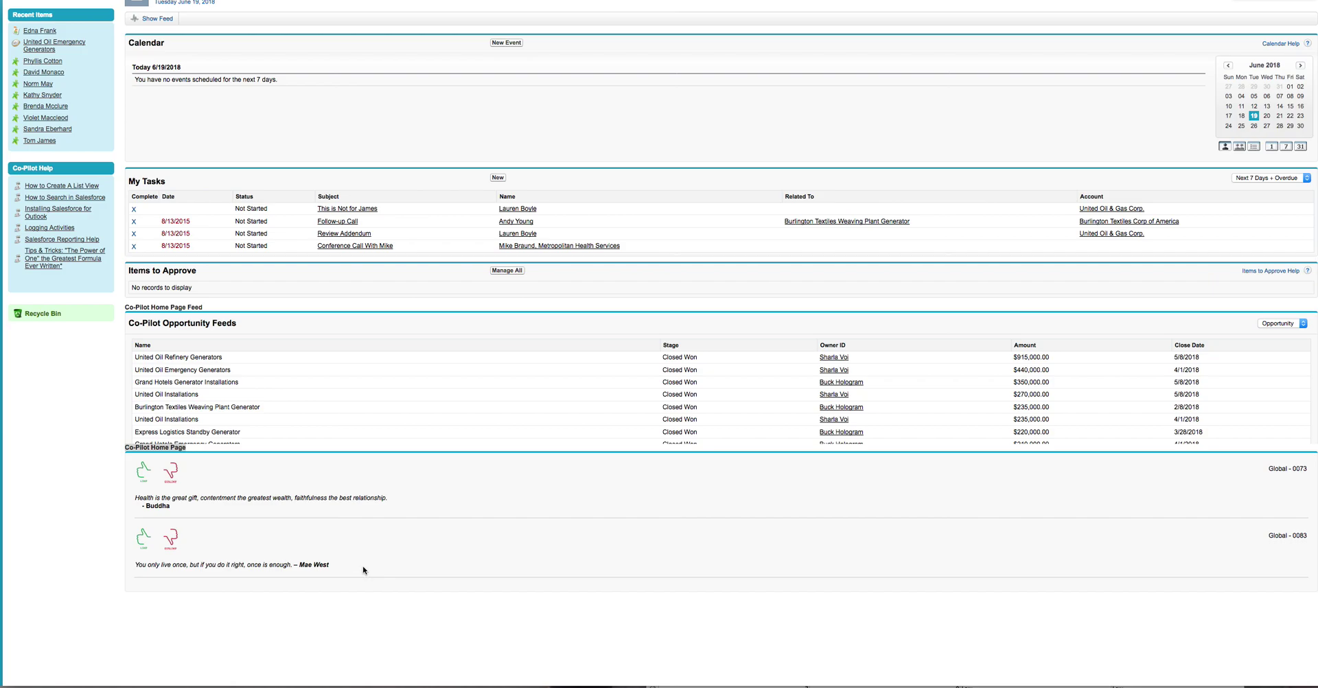
scroll(443, 572, up, 2)
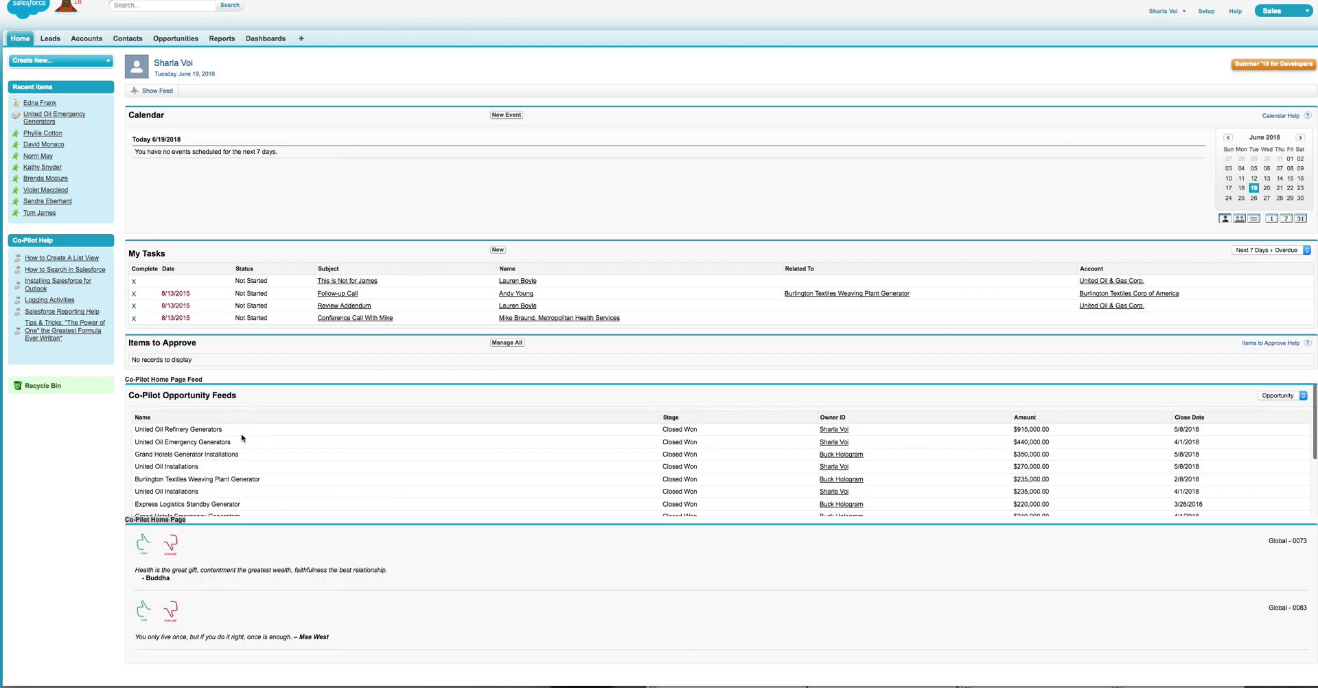
Open the University of Arizona account and read and acknowledge its Co-Pilot alert
click(82, 41)
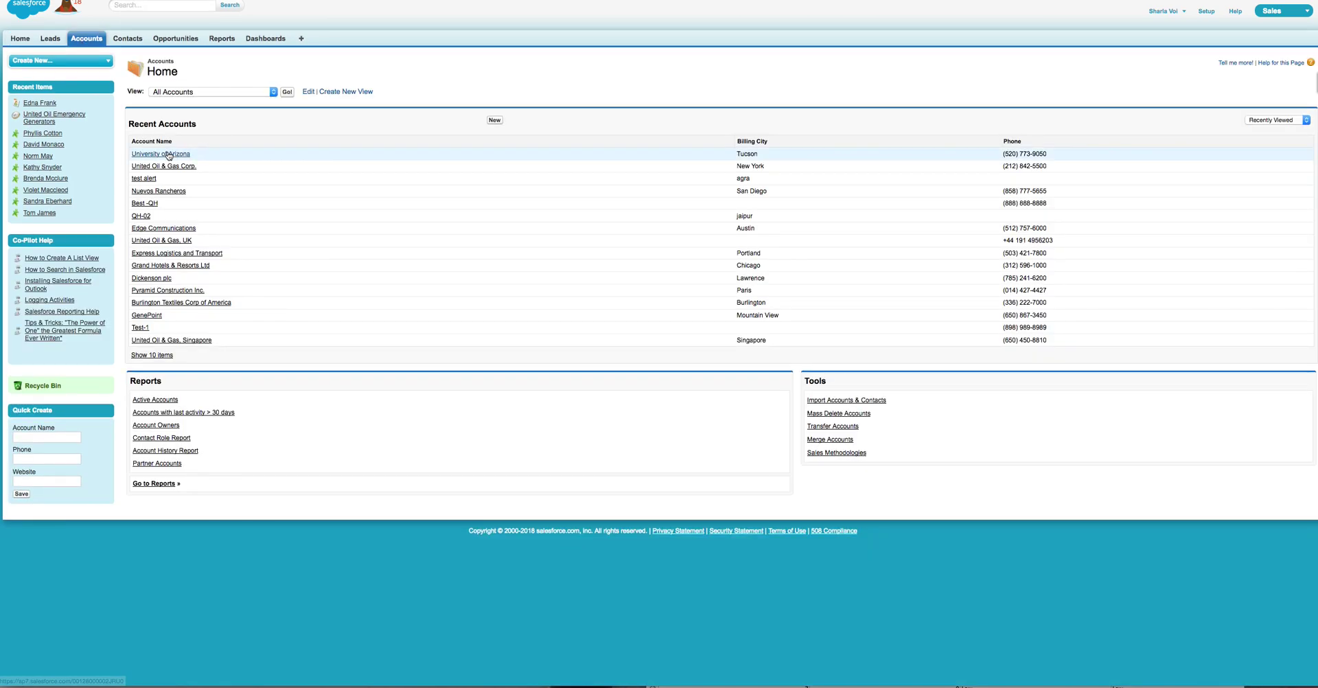
click(166, 154)
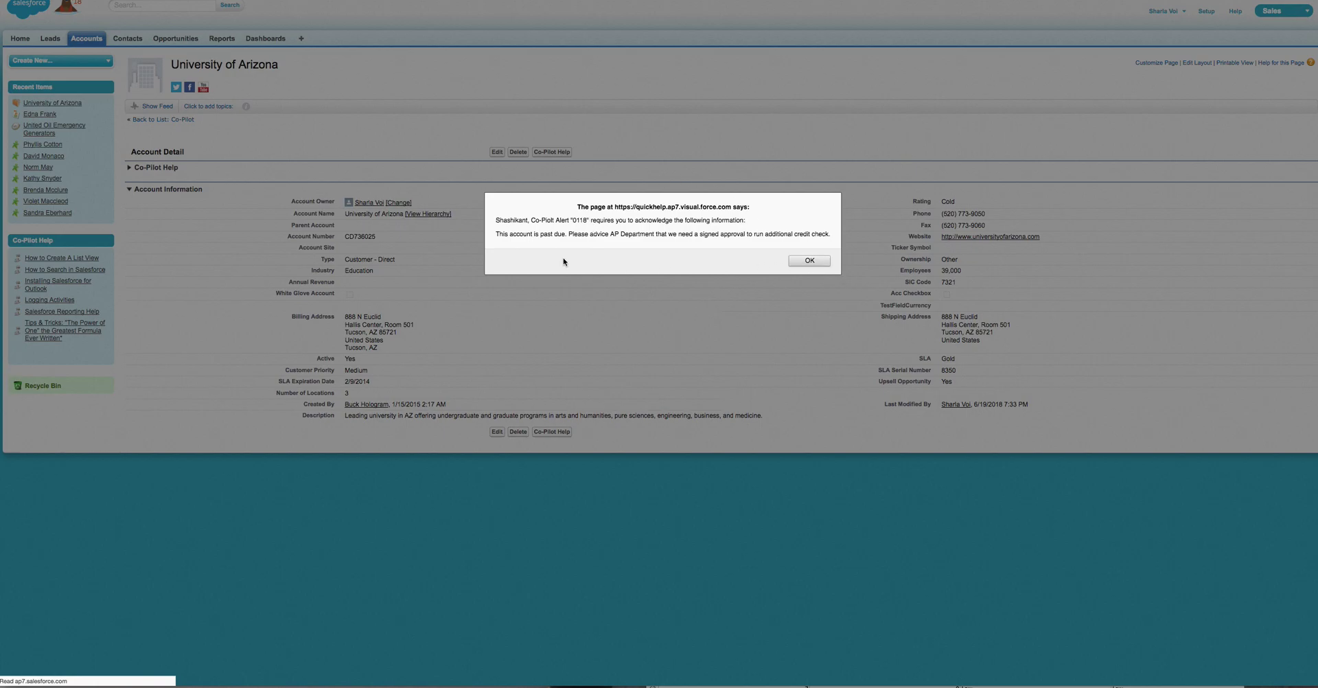
double_click(516, 220)
drag(532, 220, 745, 220)
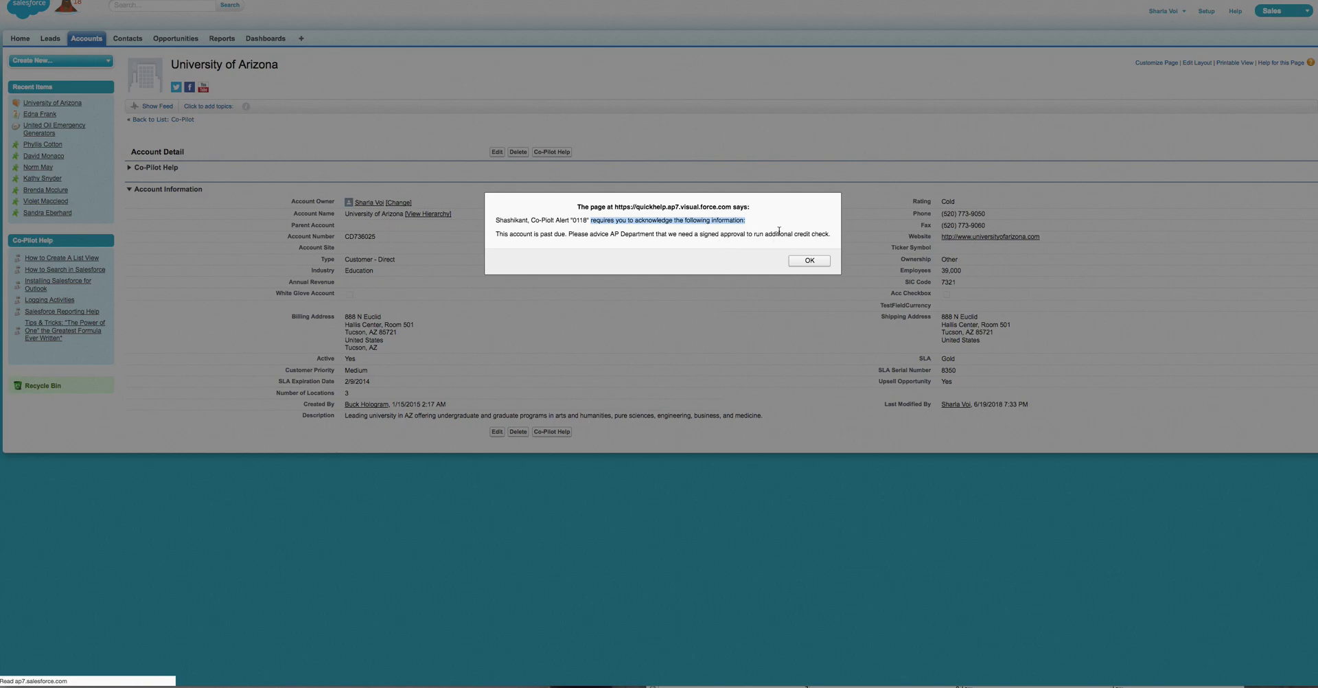
click(810, 260)
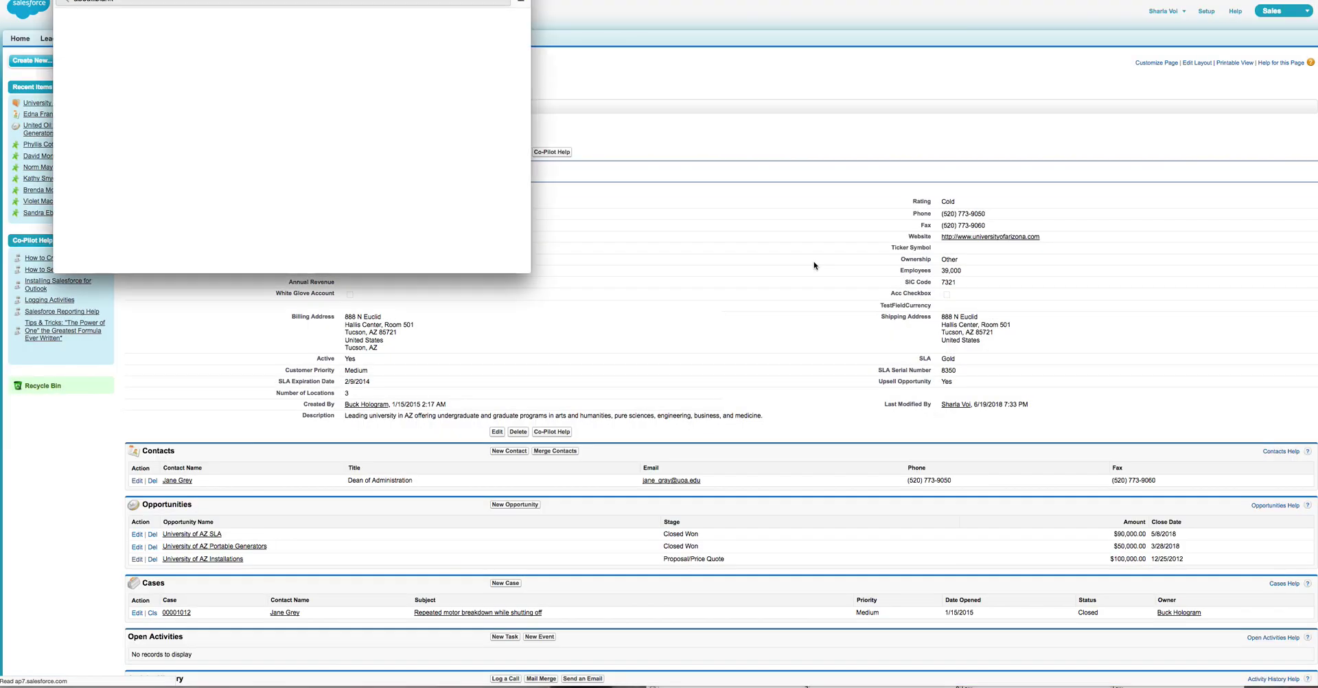
Enlarge the Co-Pilot Popup window for the account, review its messages and dismiss it
scroll(791, 346, down, 3)
scroll(783, 354, up, 3)
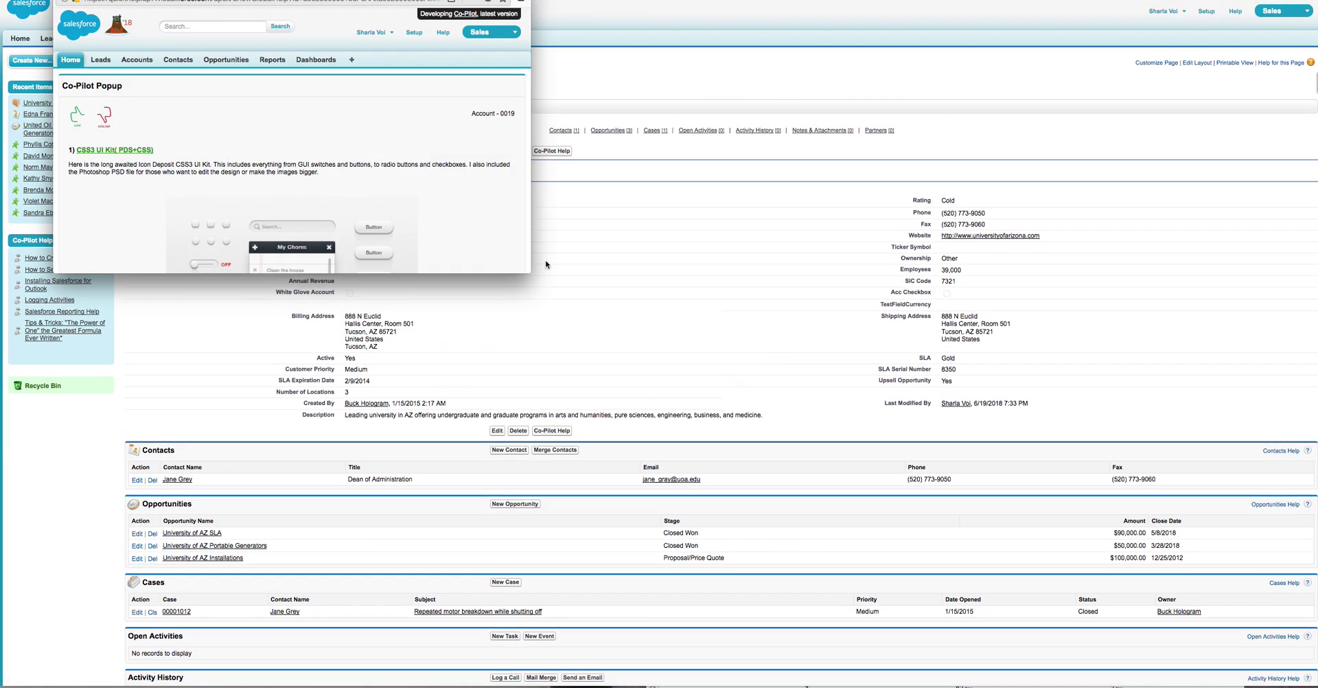
drag(524, 274, 560, 492)
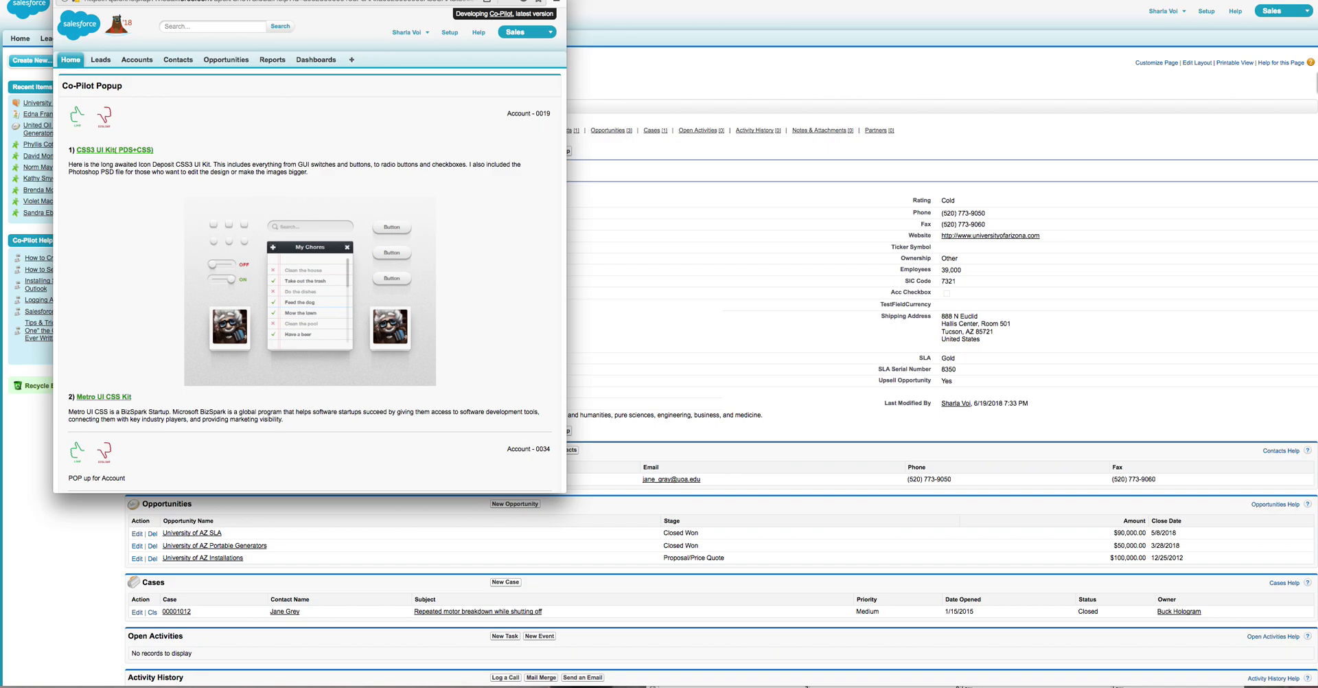
drag(268, 0, 274, 21)
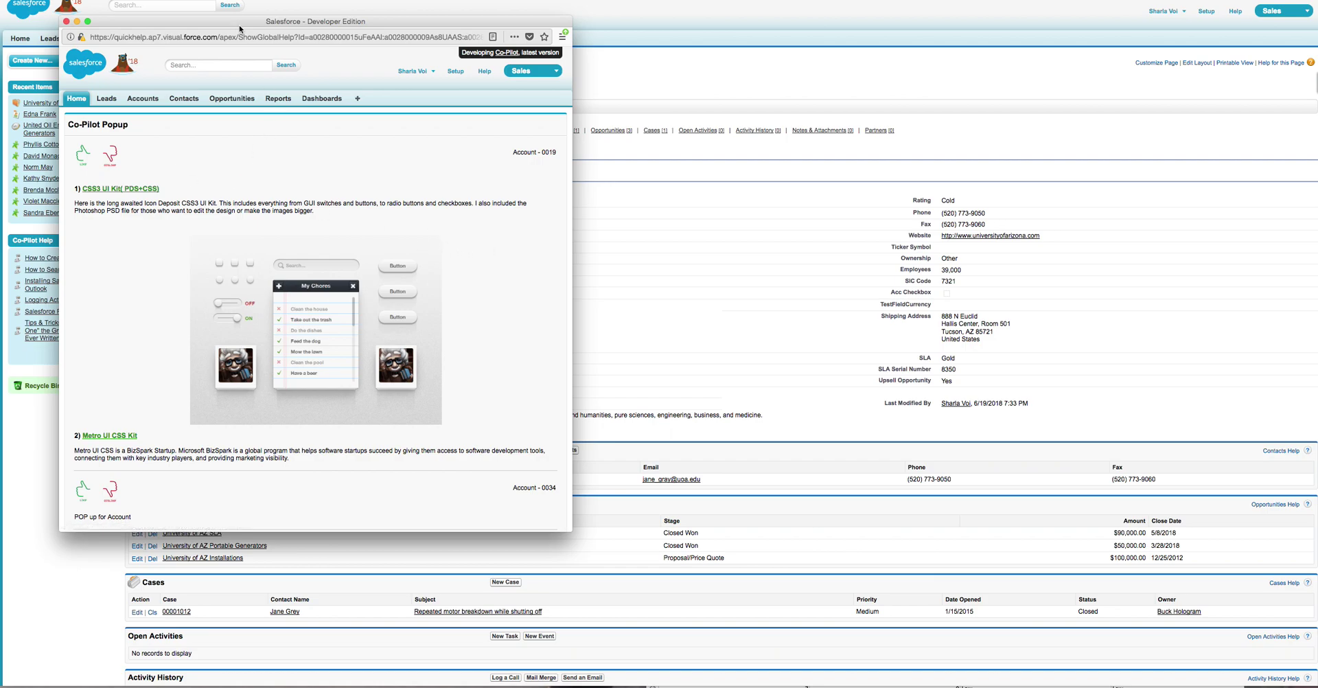
click(263, 14)
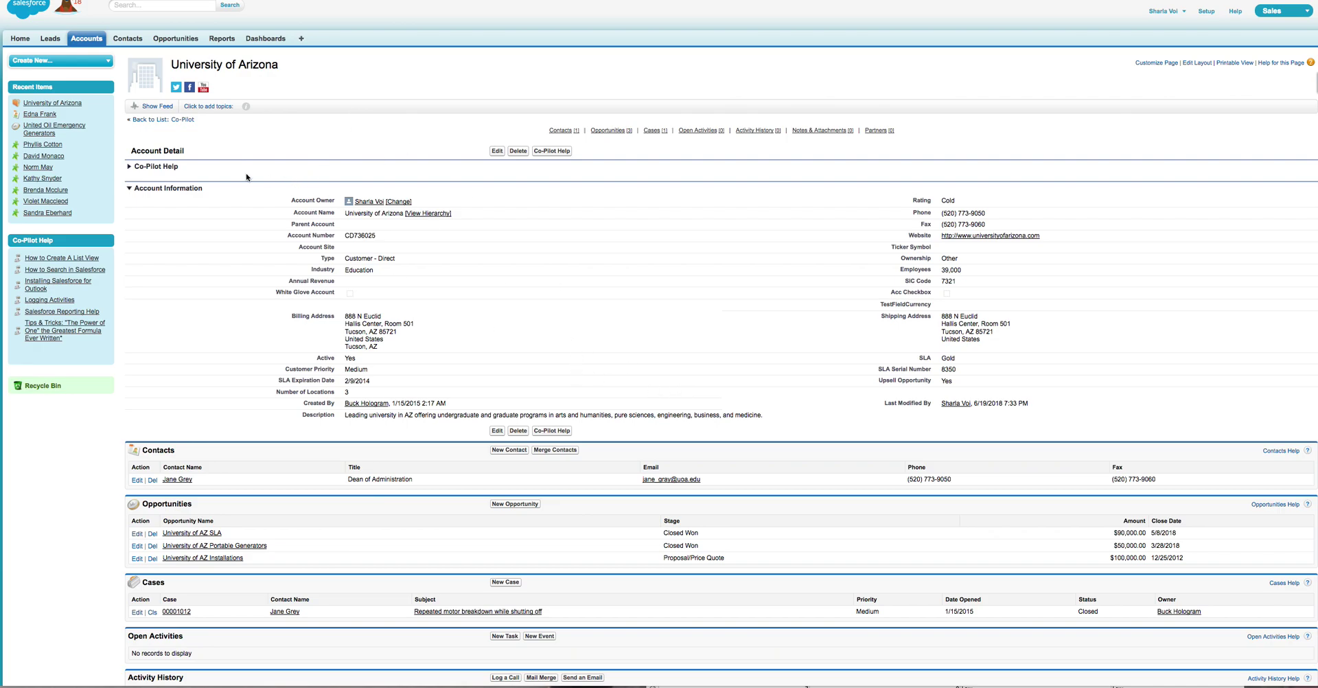
Expand the Co-Pilot Help section in the University of Arizona account detail
scroll(486, 326, down, 1)
scroll(486, 326, up, 1)
click(129, 167)
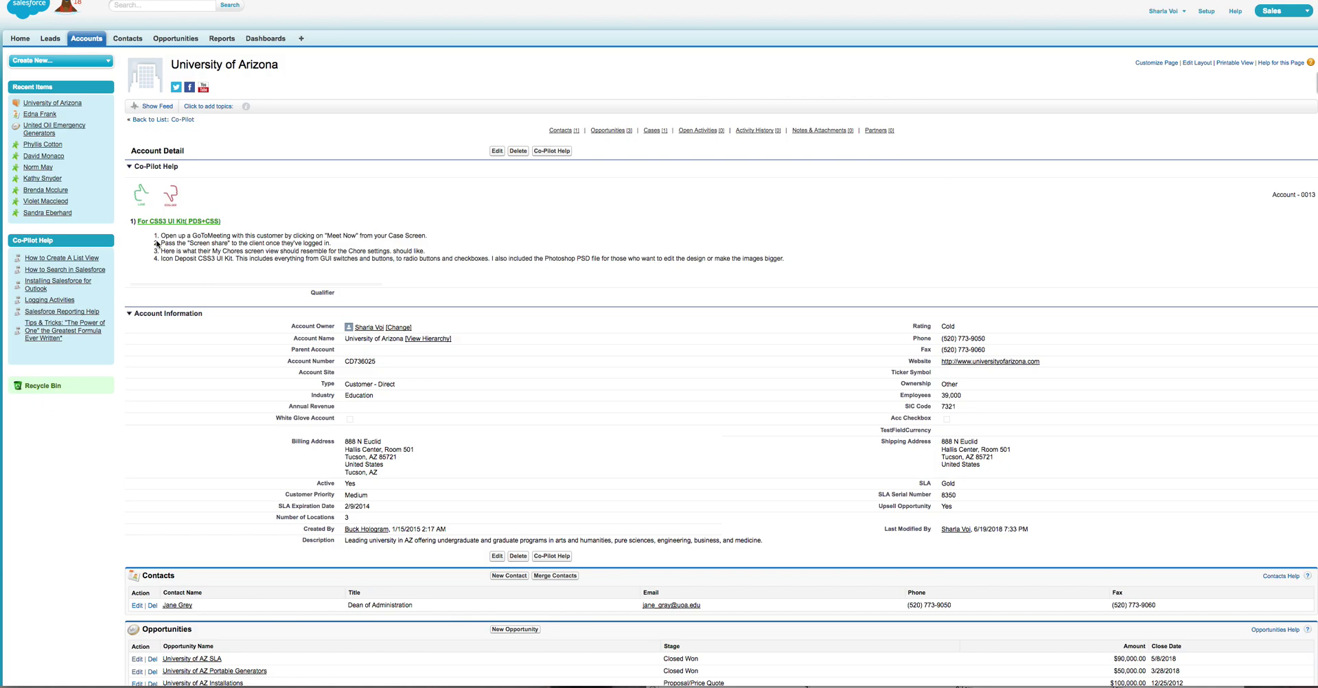
Collapse and re-expand the Co-Pilot Help section in the University of Arizona account detail
click(128, 167)
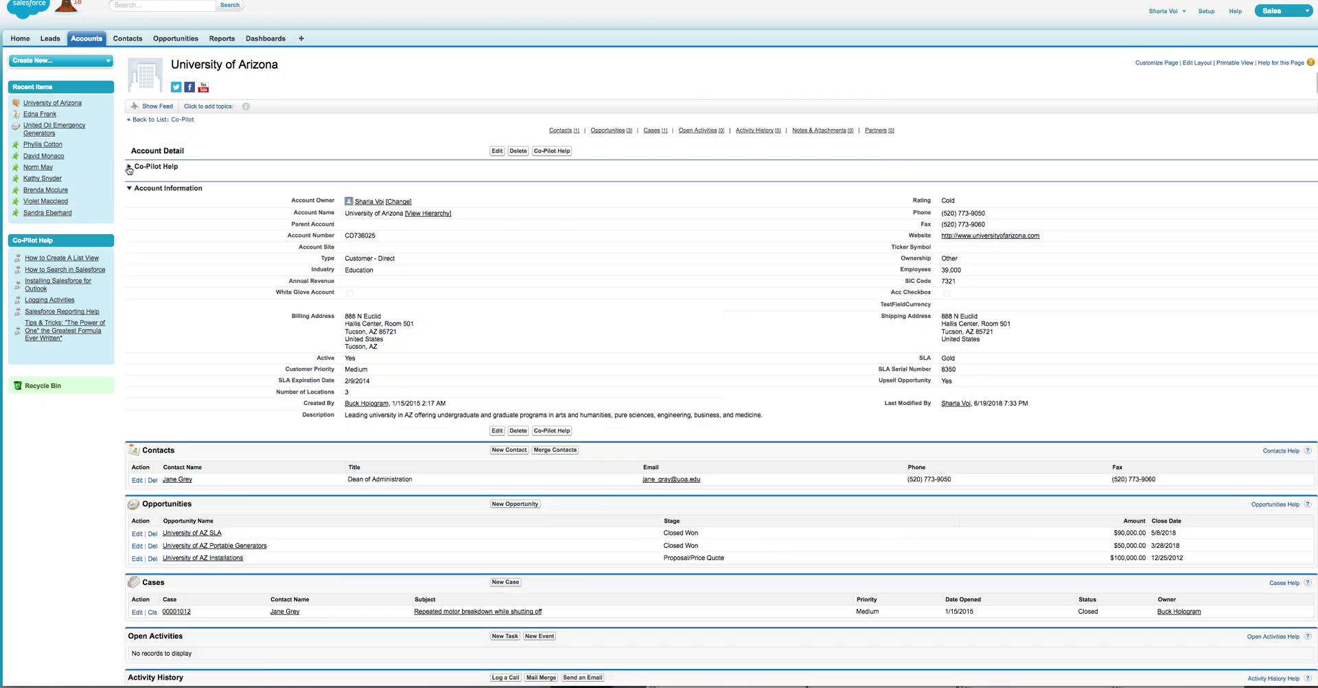
click(128, 167)
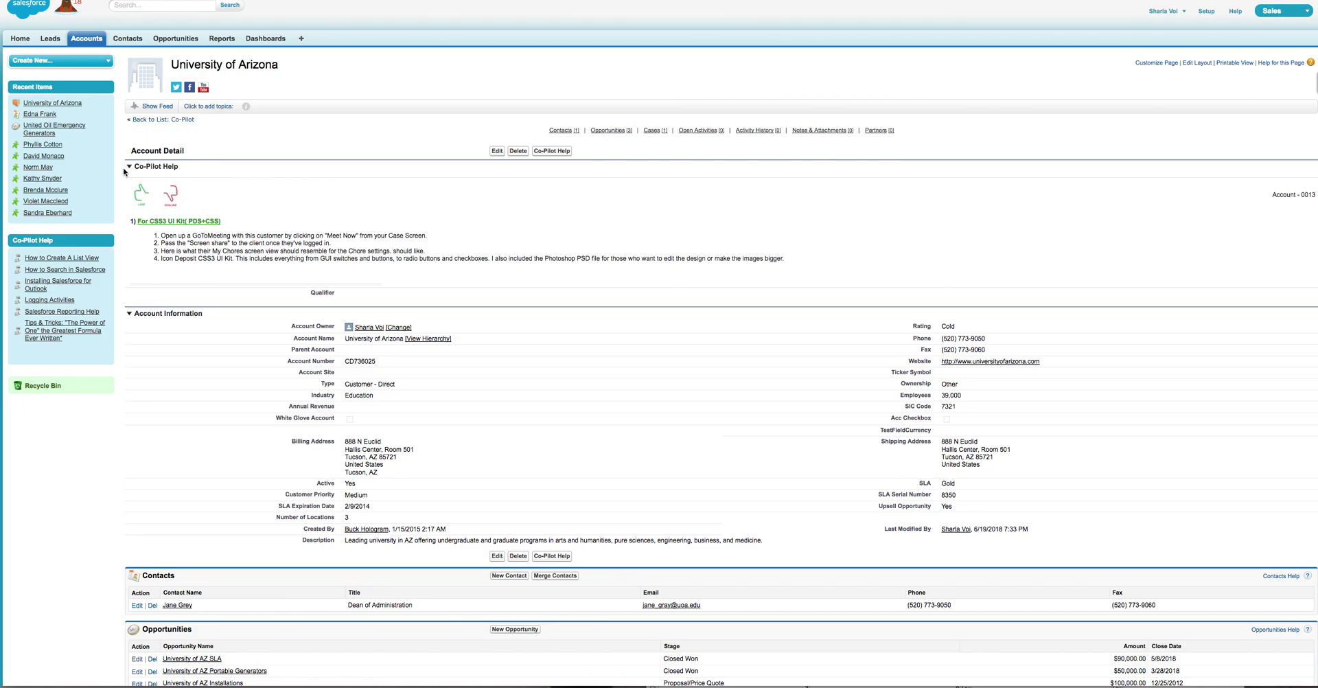
click(129, 167)
click(129, 167)
click(129, 167)
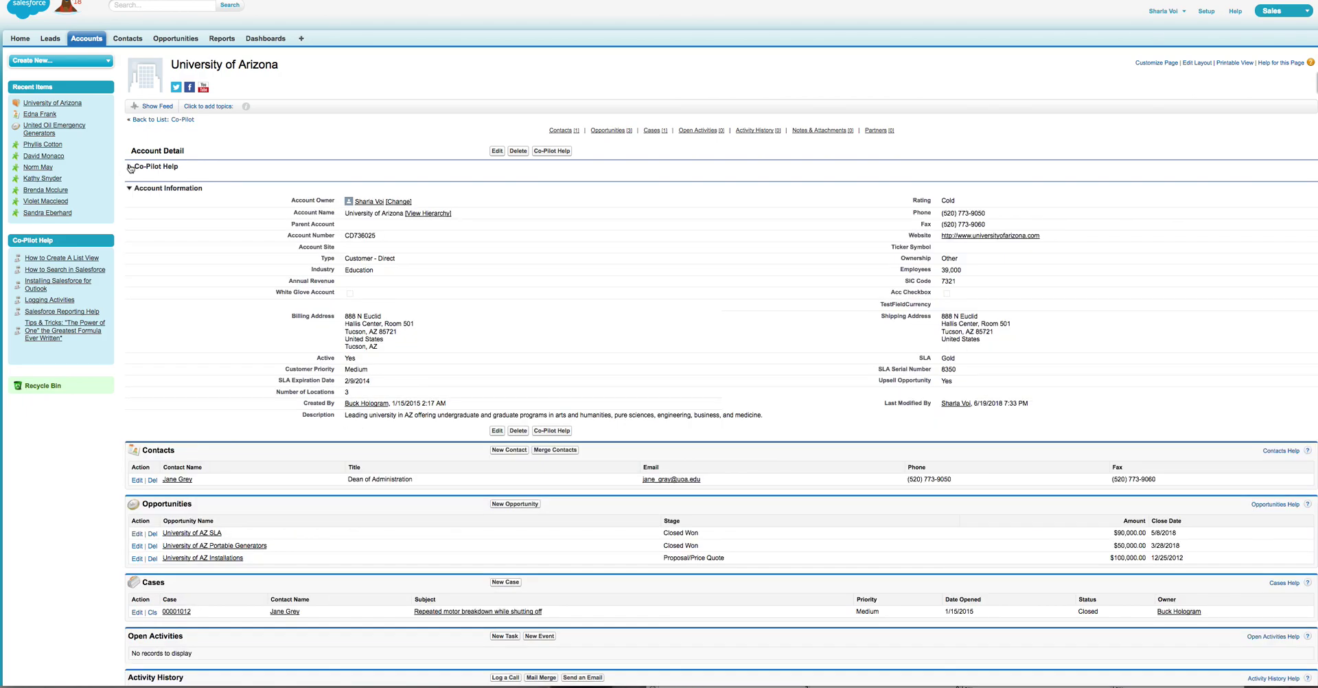
click(129, 167)
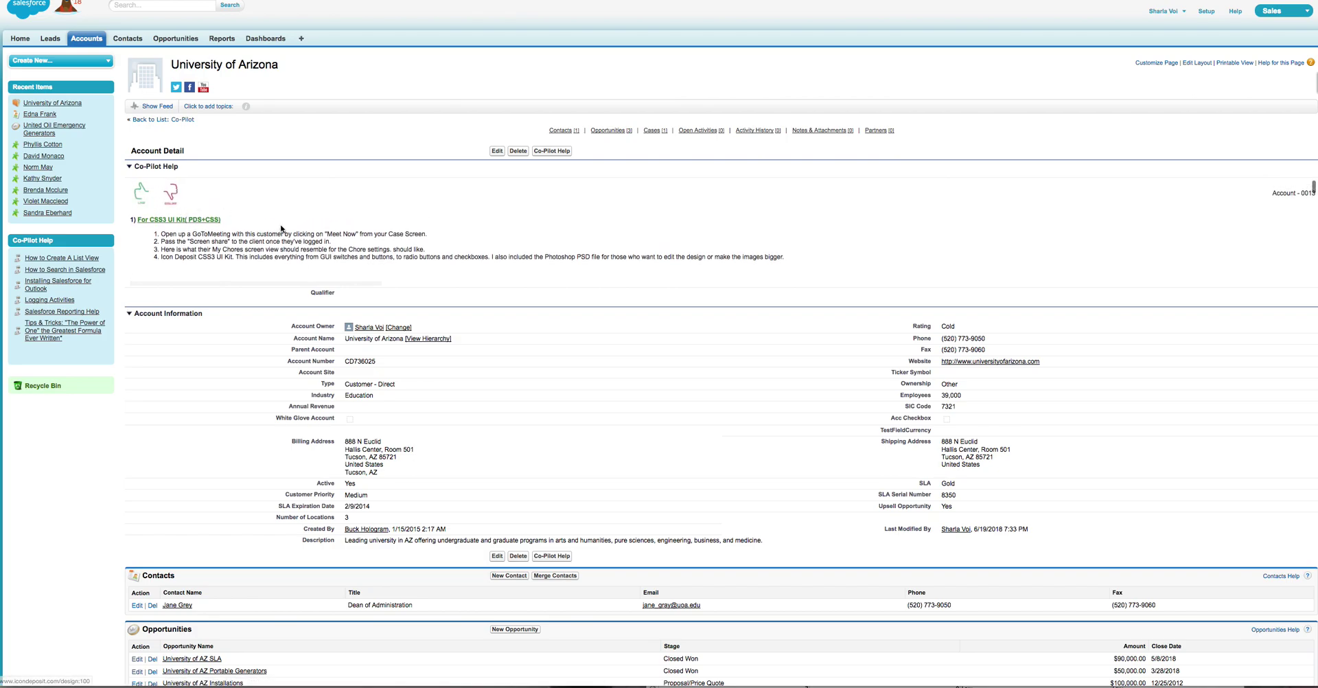
Examine the inline help entries in the account's Co-Pilot Help section, including their images and like and dislike ratings
scroll(281, 228, down, 2)
scroll(280, 228, down, 3)
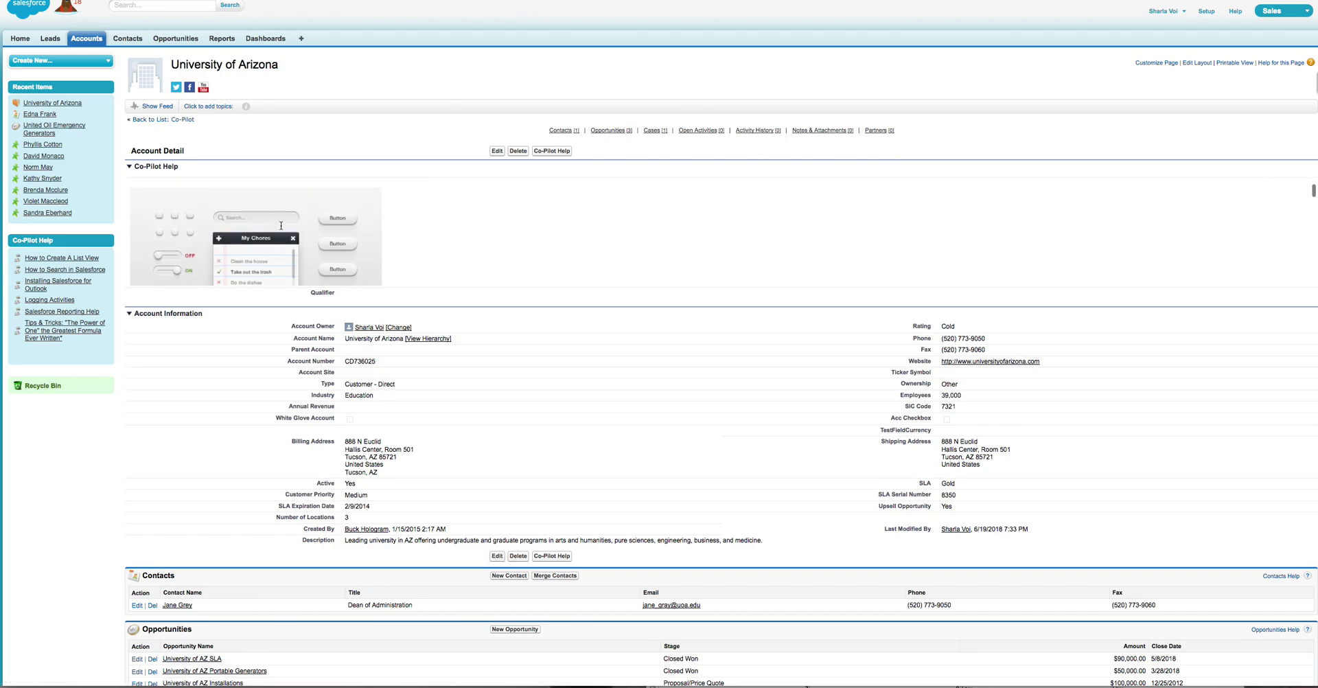
scroll(287, 232, down, 3)
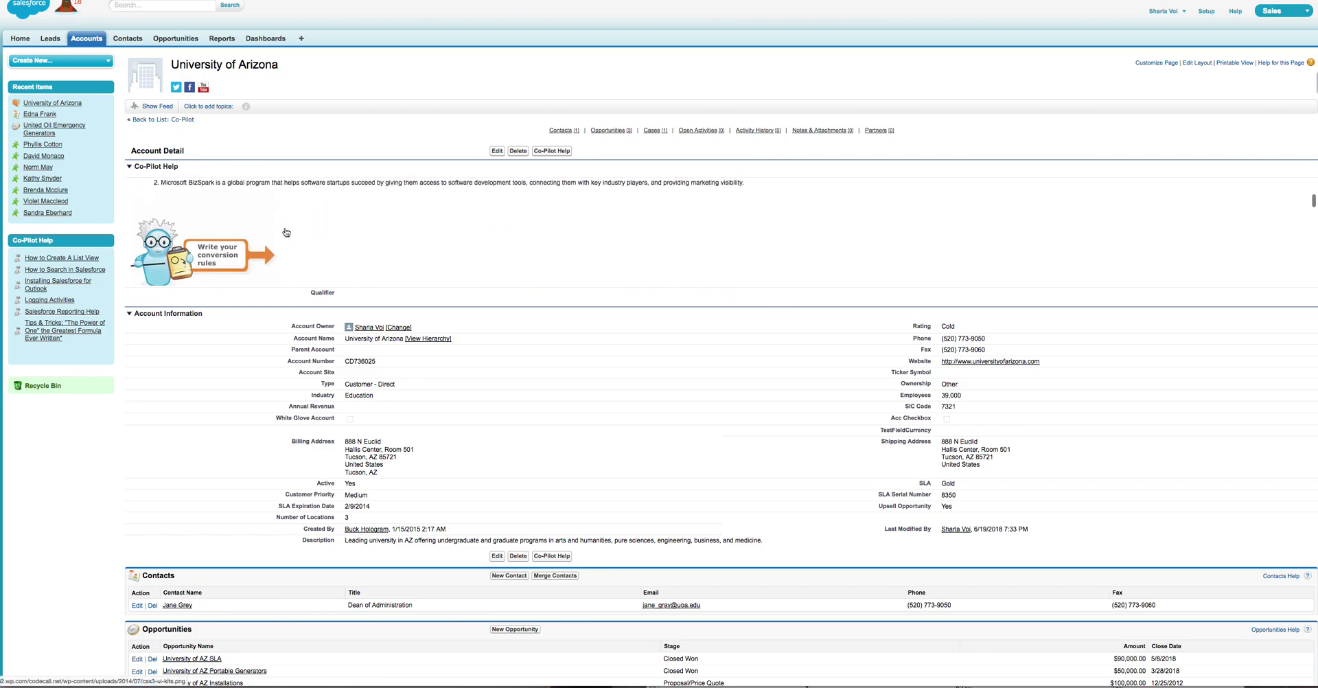
scroll(286, 232, up, 1)
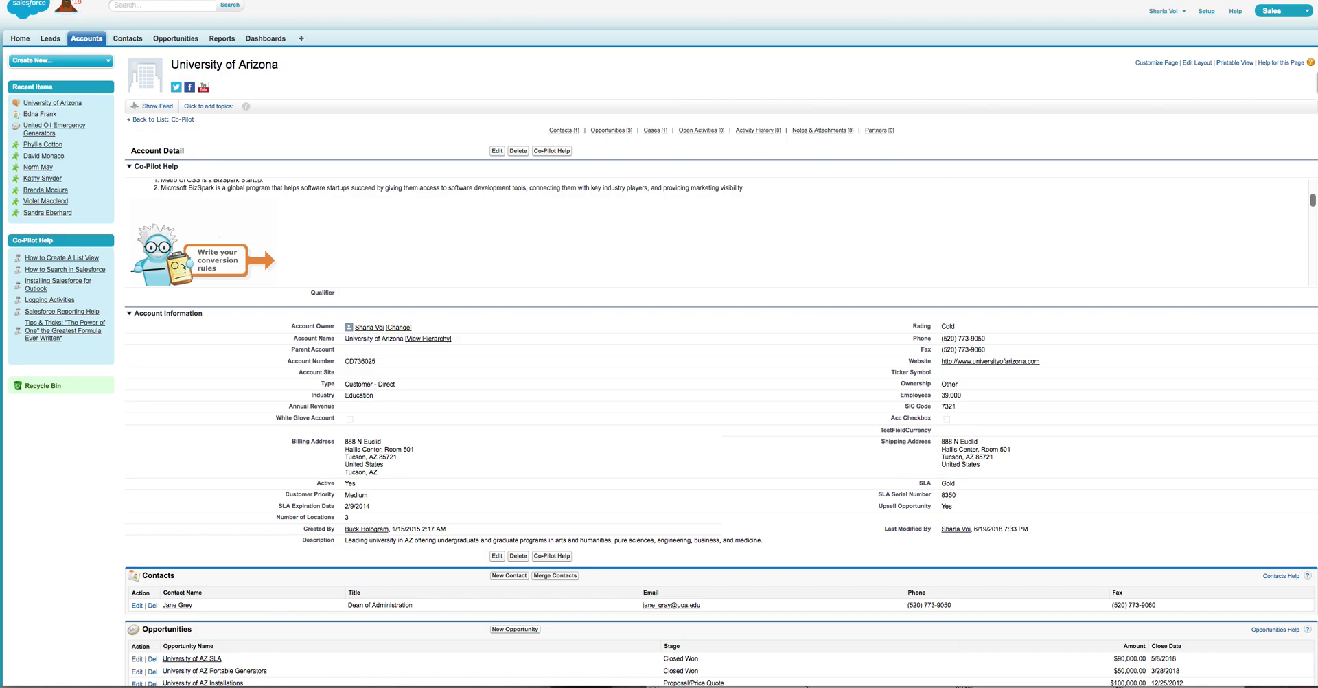
mouse_move(1312, 201)
mouse_down()
mouse_move(1312, 284)
mouse_move(1308, 197)
mouse_up()
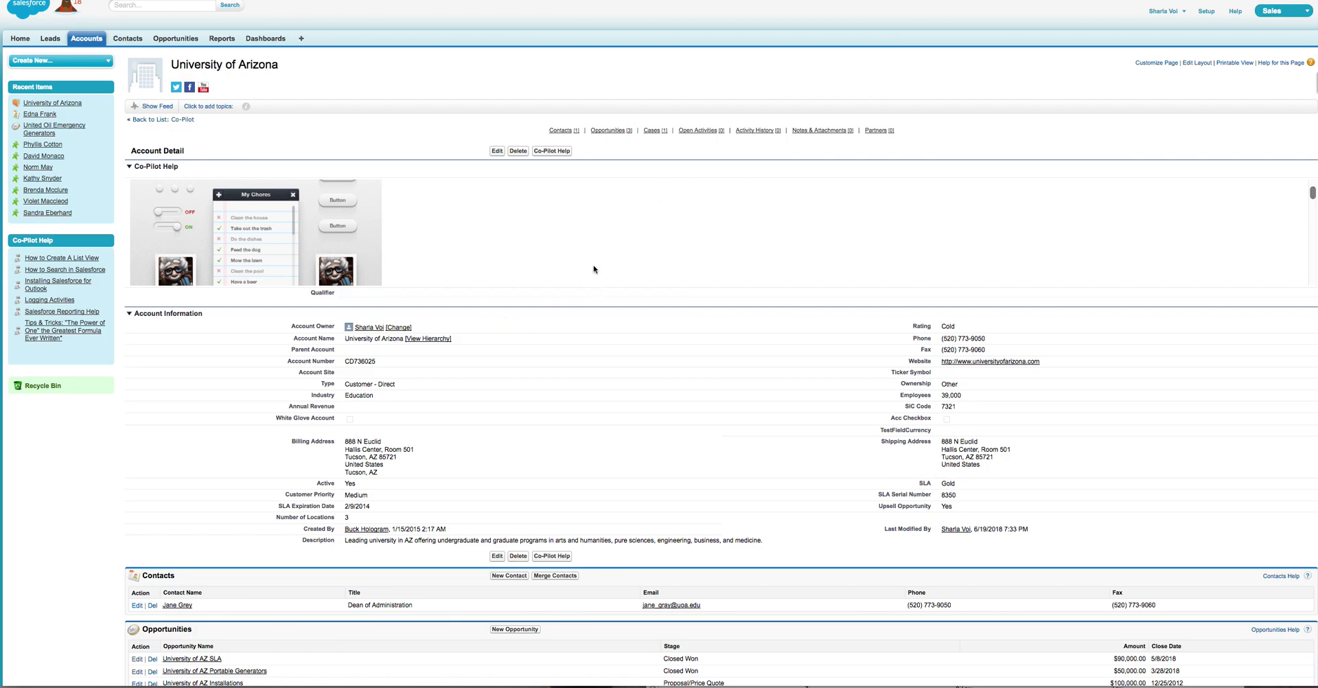
scroll(545, 267, down, 2)
scroll(546, 267, down, 5)
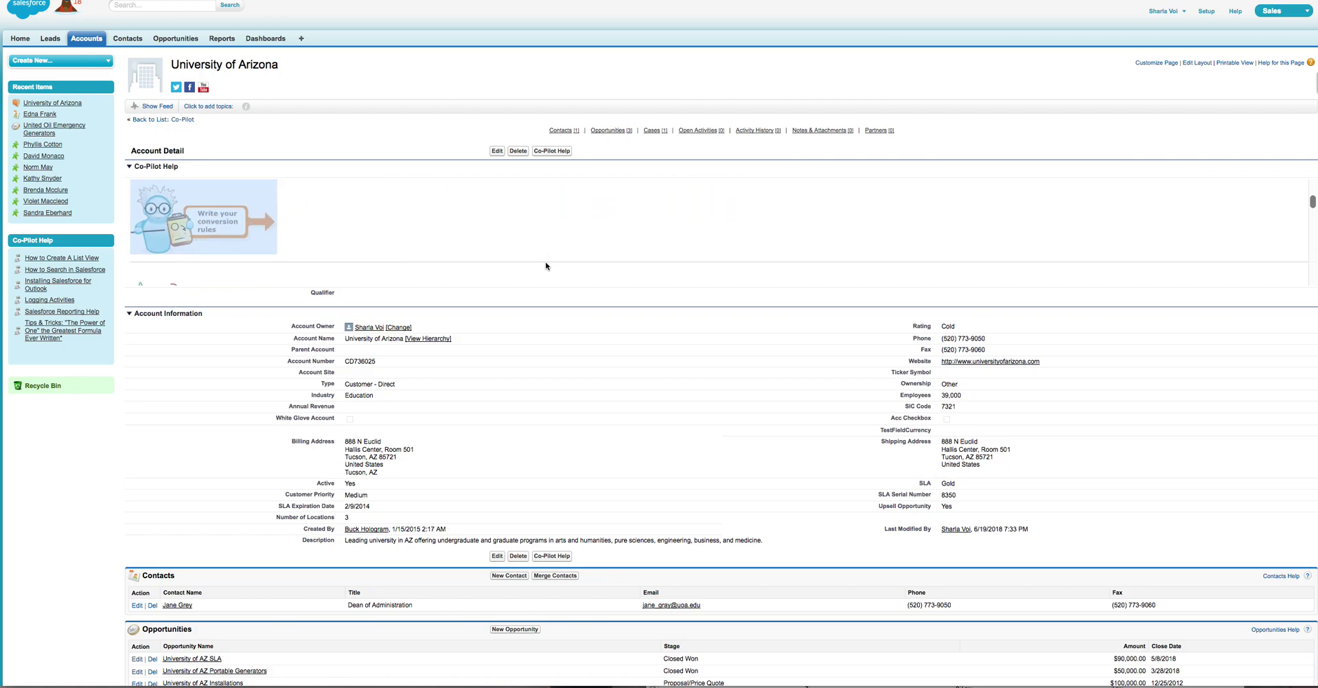
scroll(546, 264, down, 1)
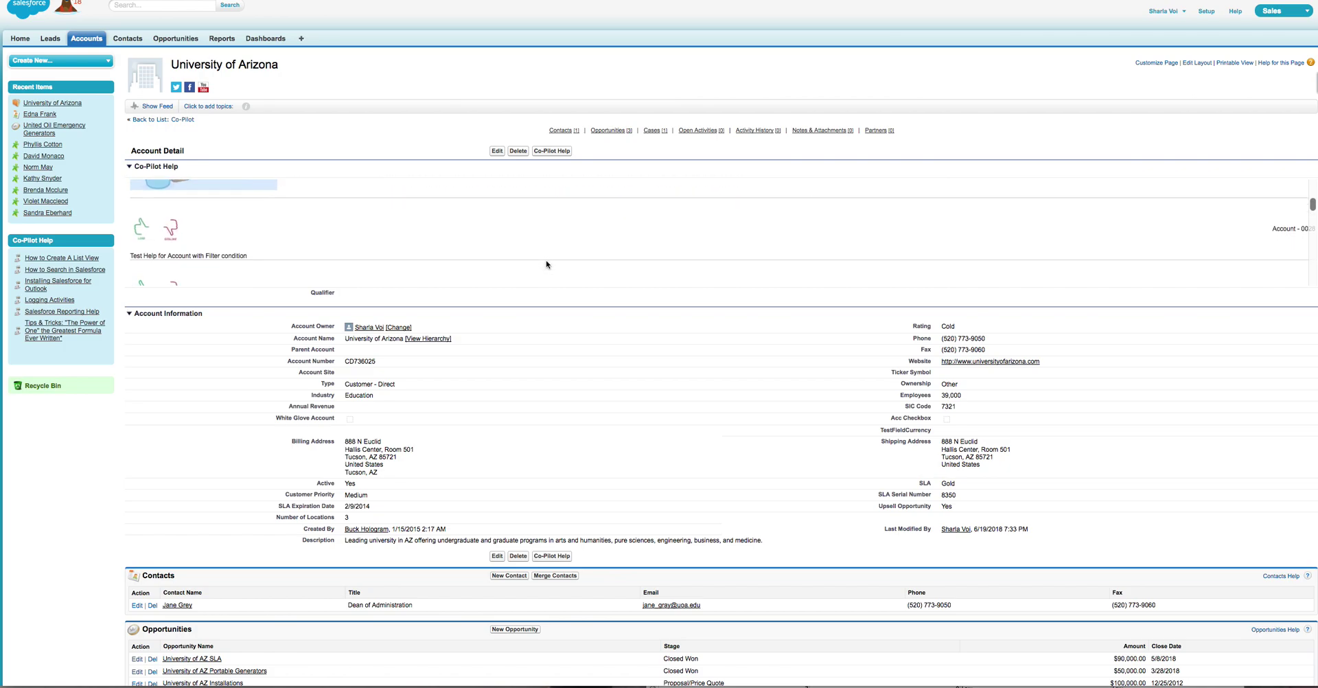
scroll(546, 263, up, 1)
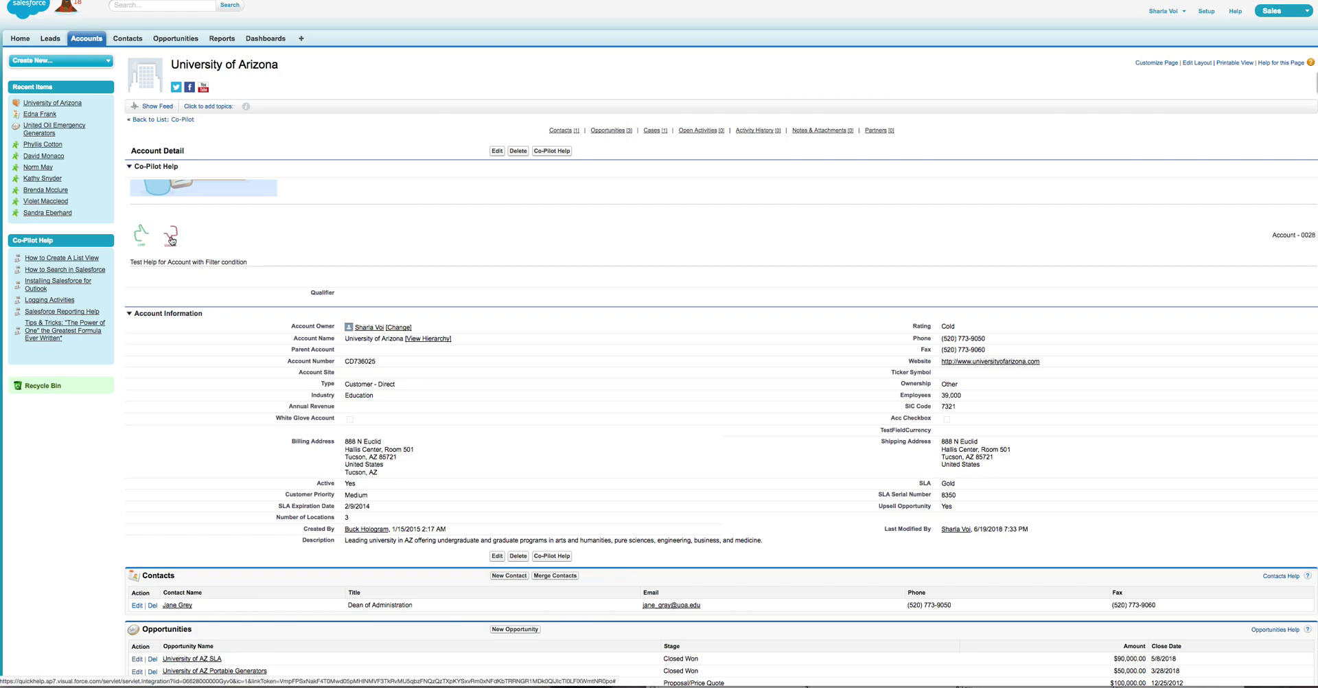
scroll(486, 209, down, 3)
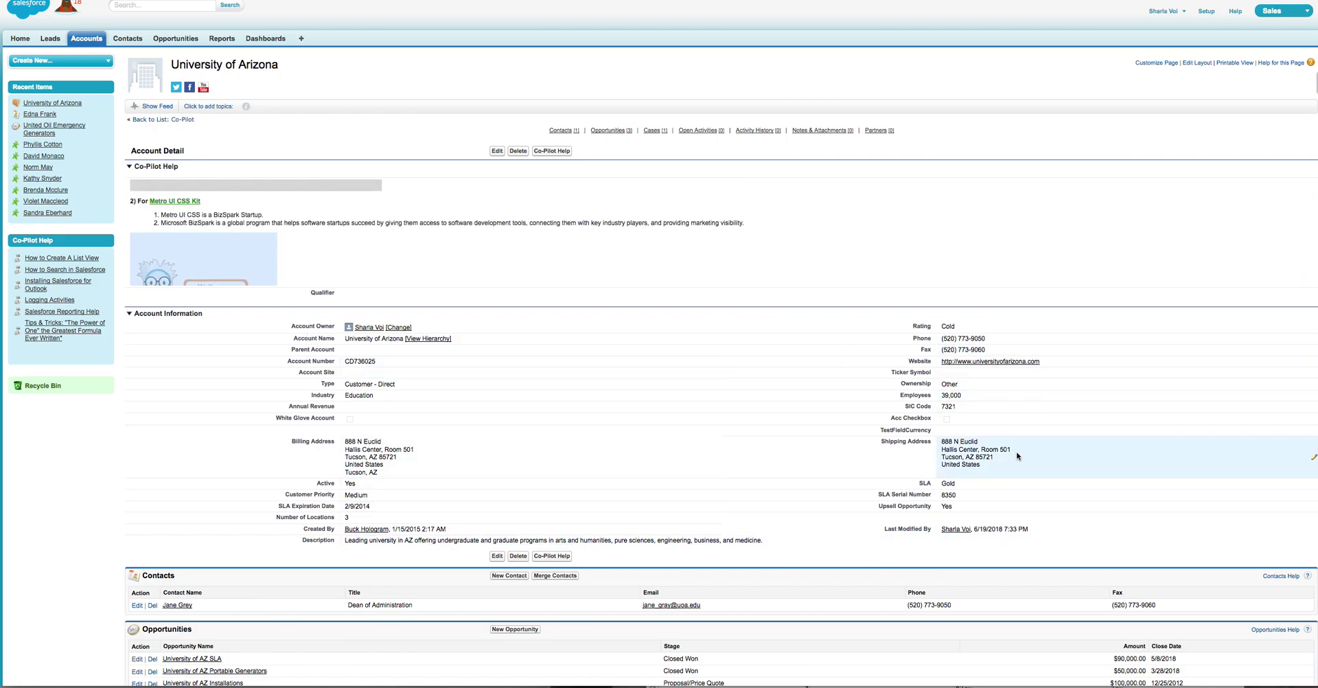
scroll(361, 239, down, 3)
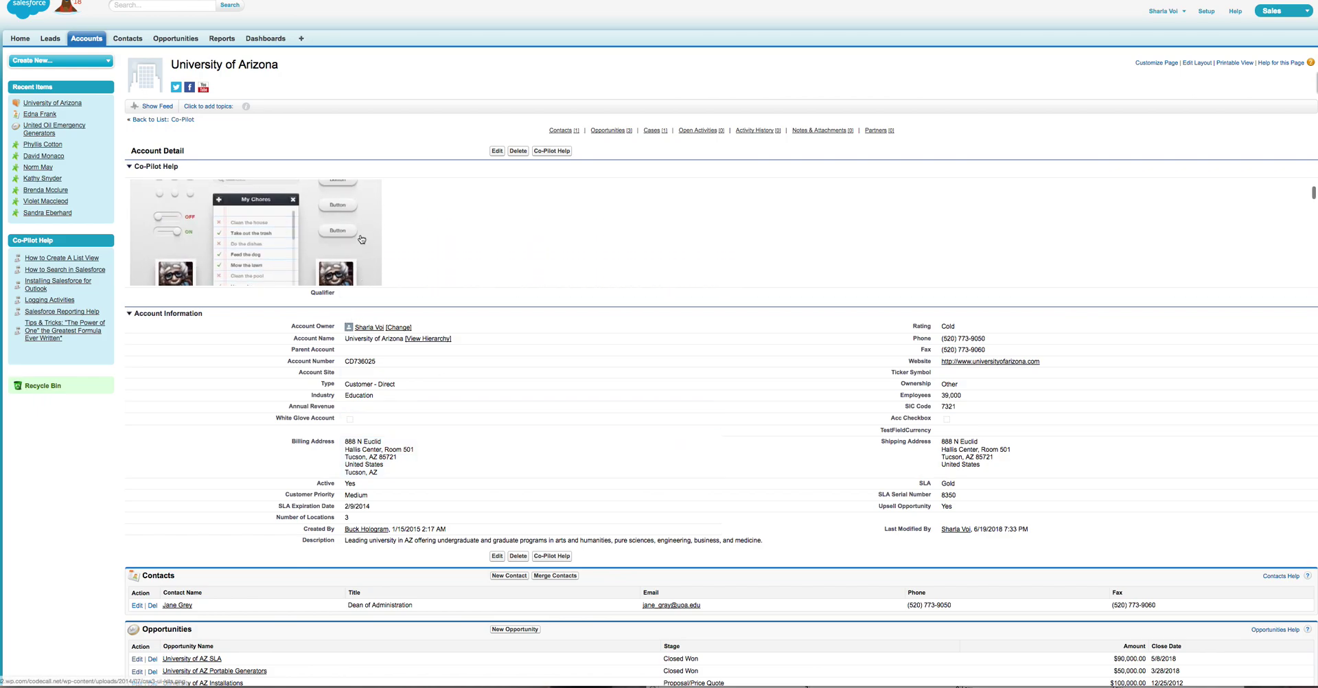
Dislike the Account - 0013 help entry and submit the feedback comment "I don't believe this is relevant anymore"
scroll(362, 239, up, 5)
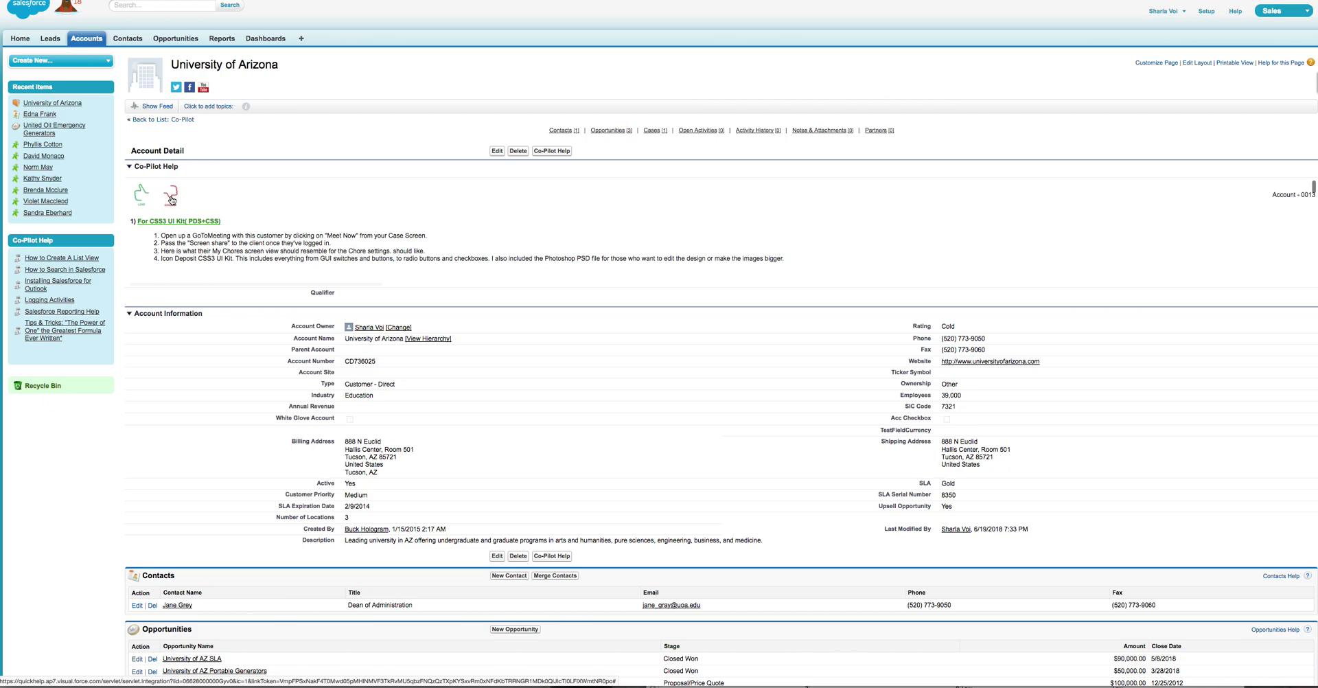
click(171, 198)
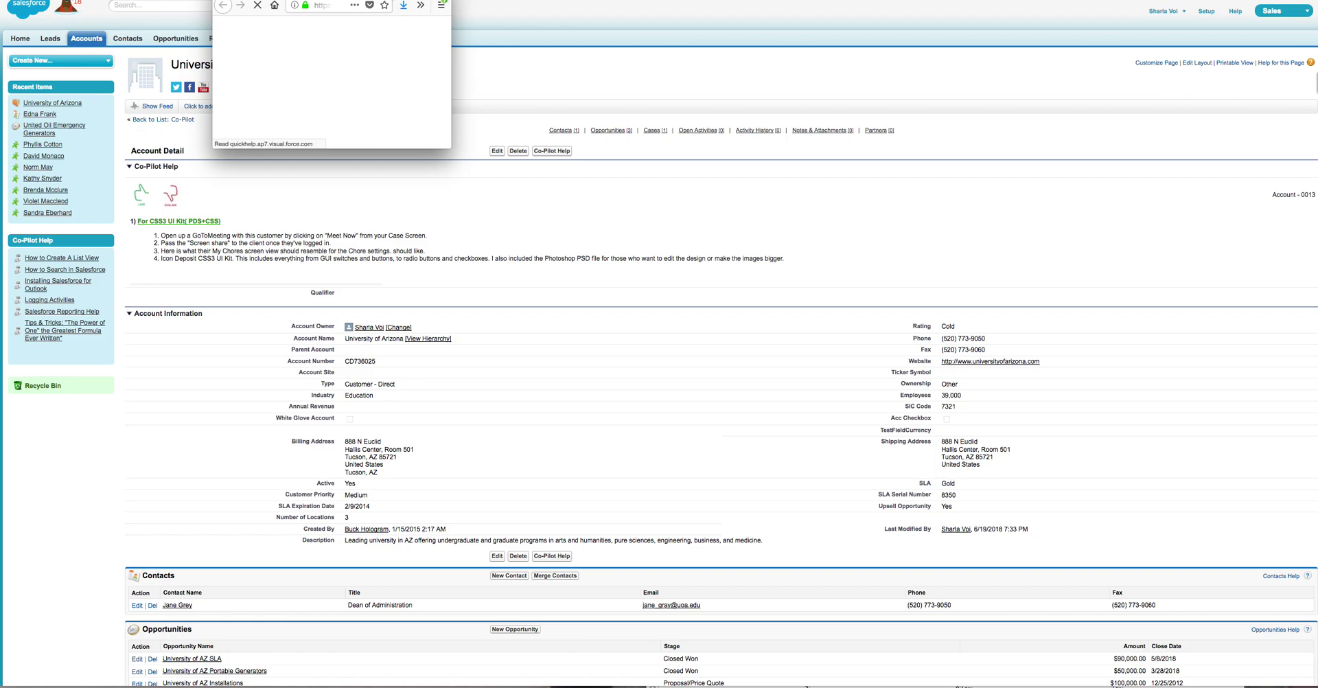
click(421, 6)
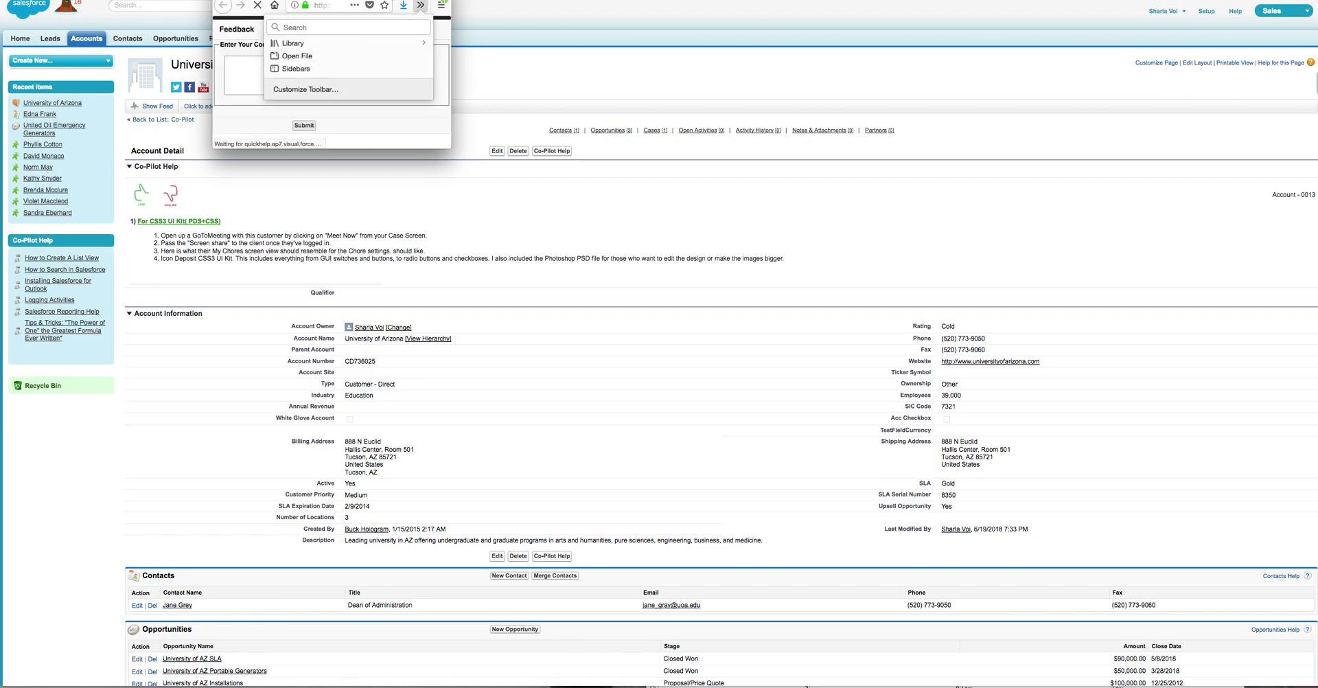
click(313, 142)
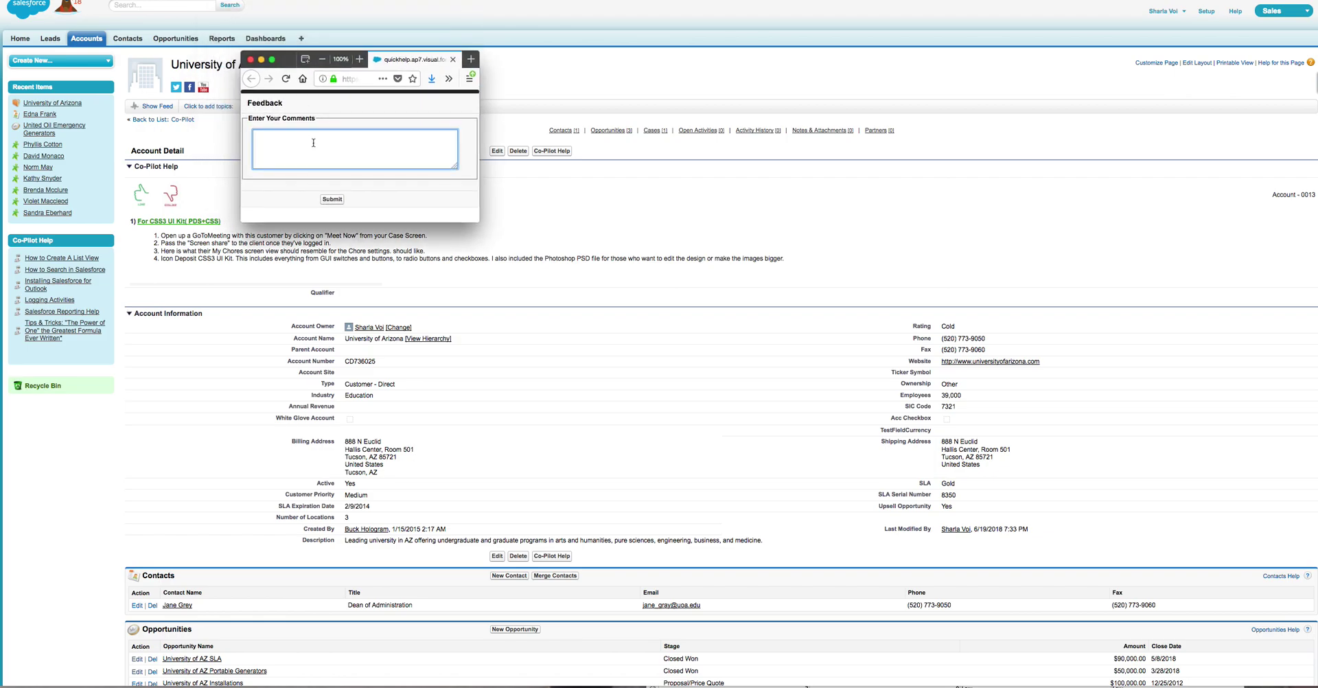
text(I don't belive this is relevant anymore)
right_click(285, 137)
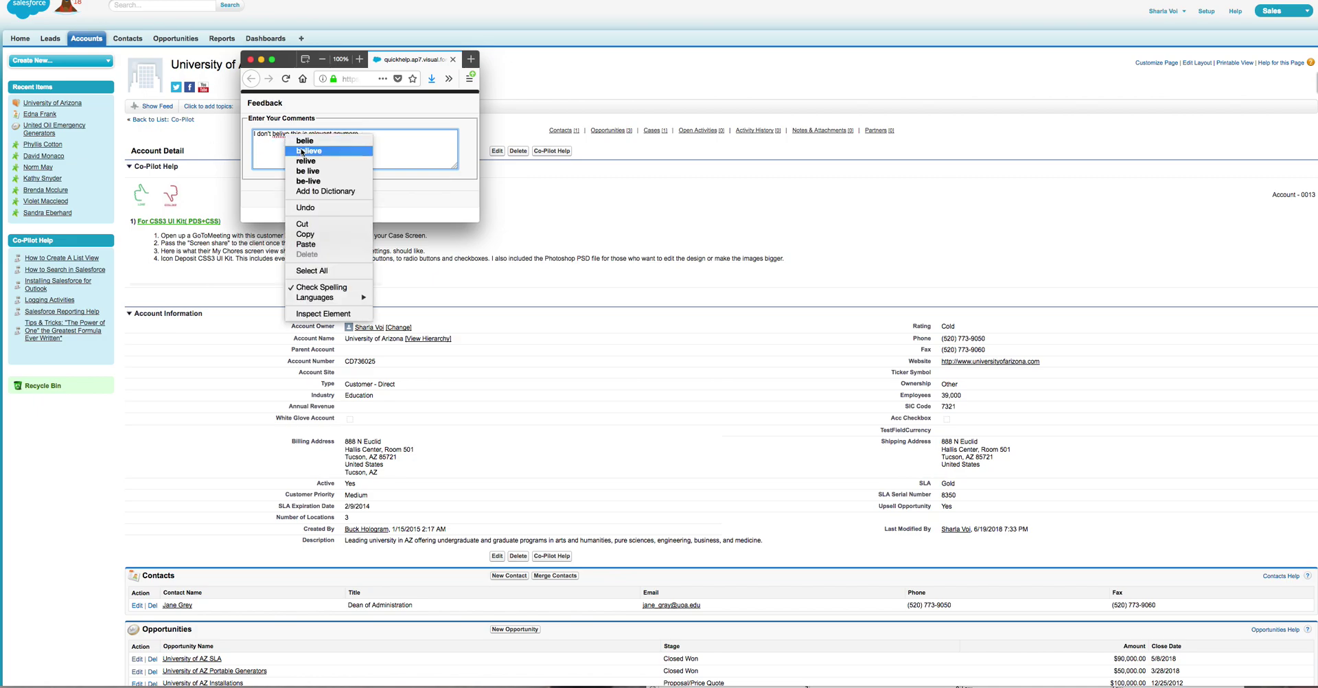
click(302, 155)
click(333, 199)
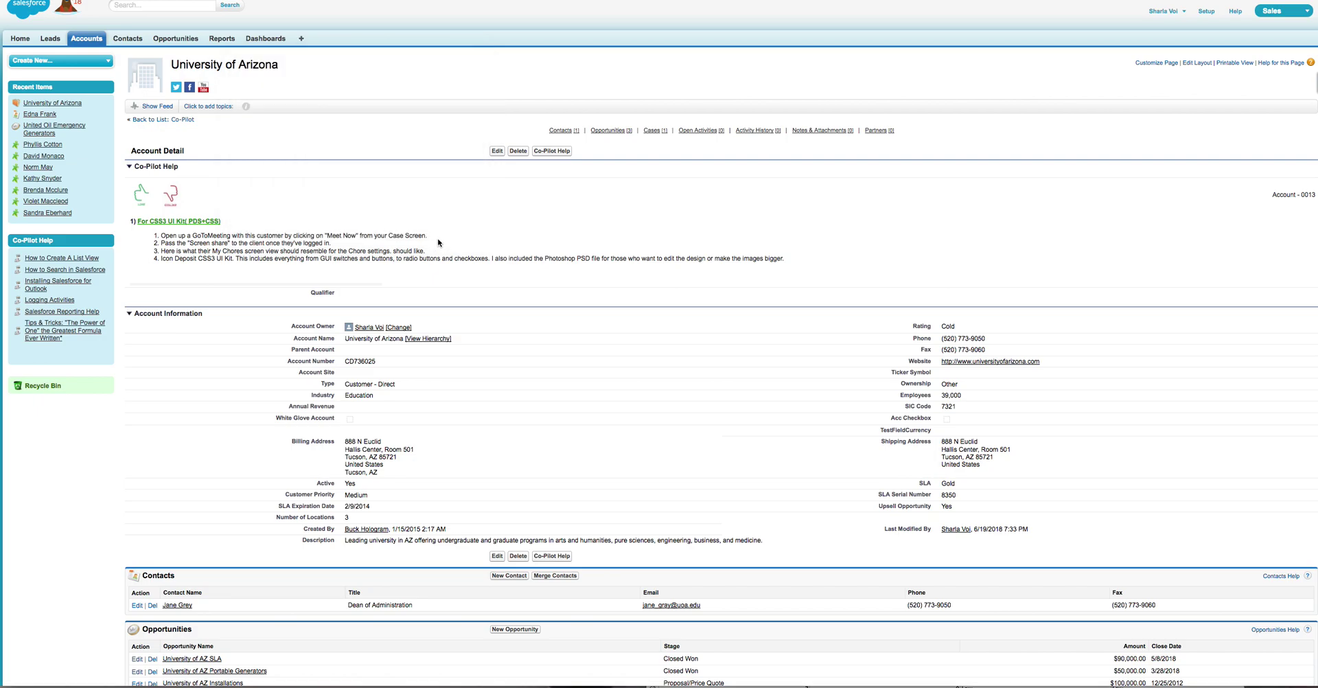
Open the account's Co-Pilot Help window, review its button-type messages and close it
scroll(438, 243, down, 1)
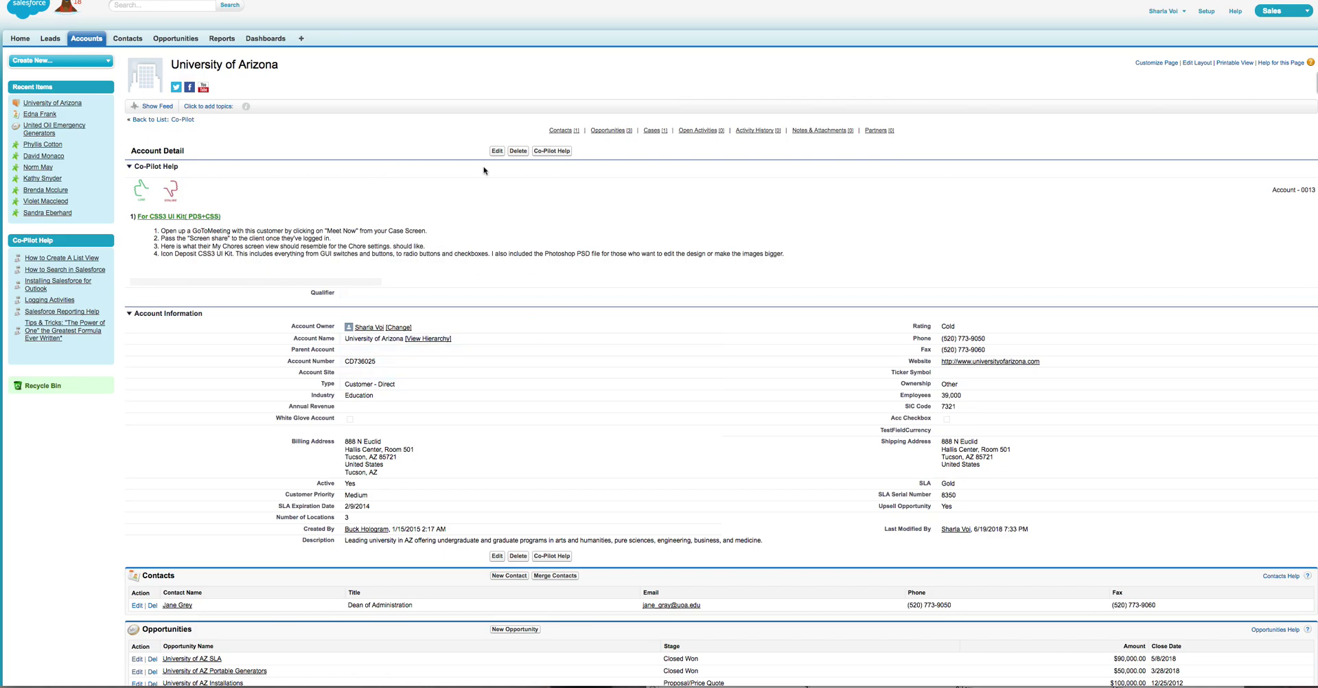
click(551, 153)
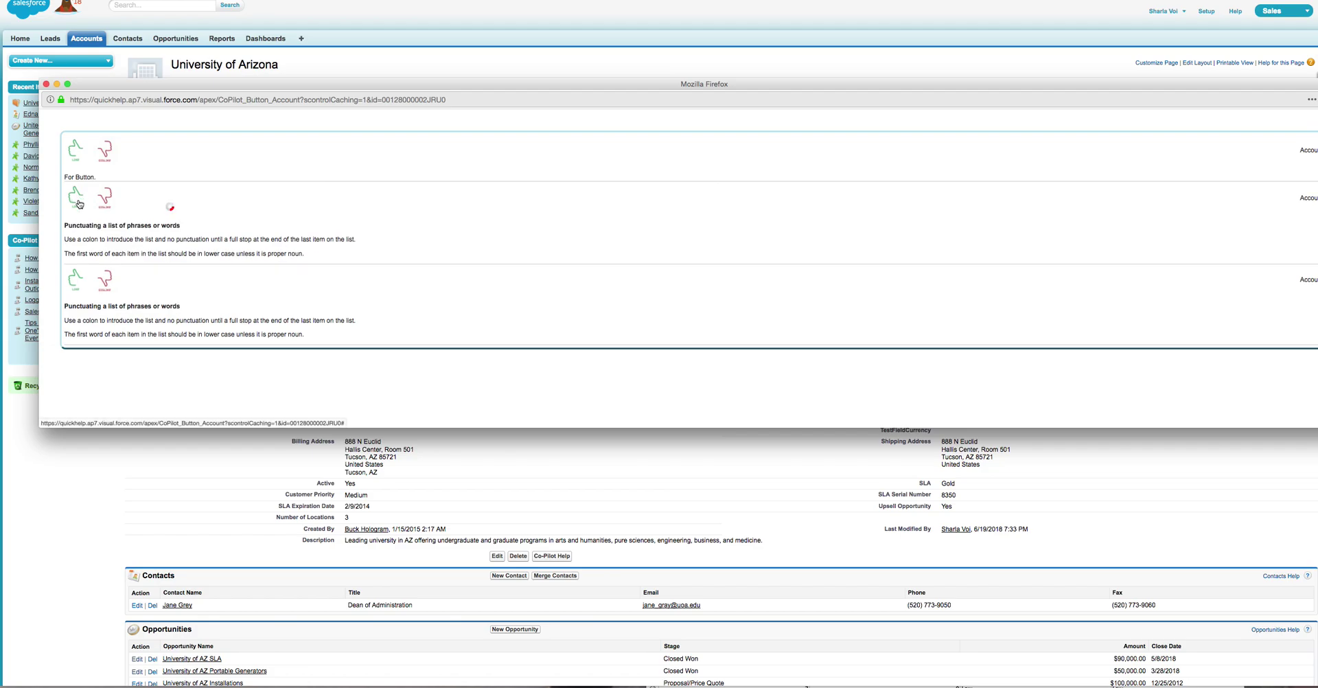
click(46, 84)
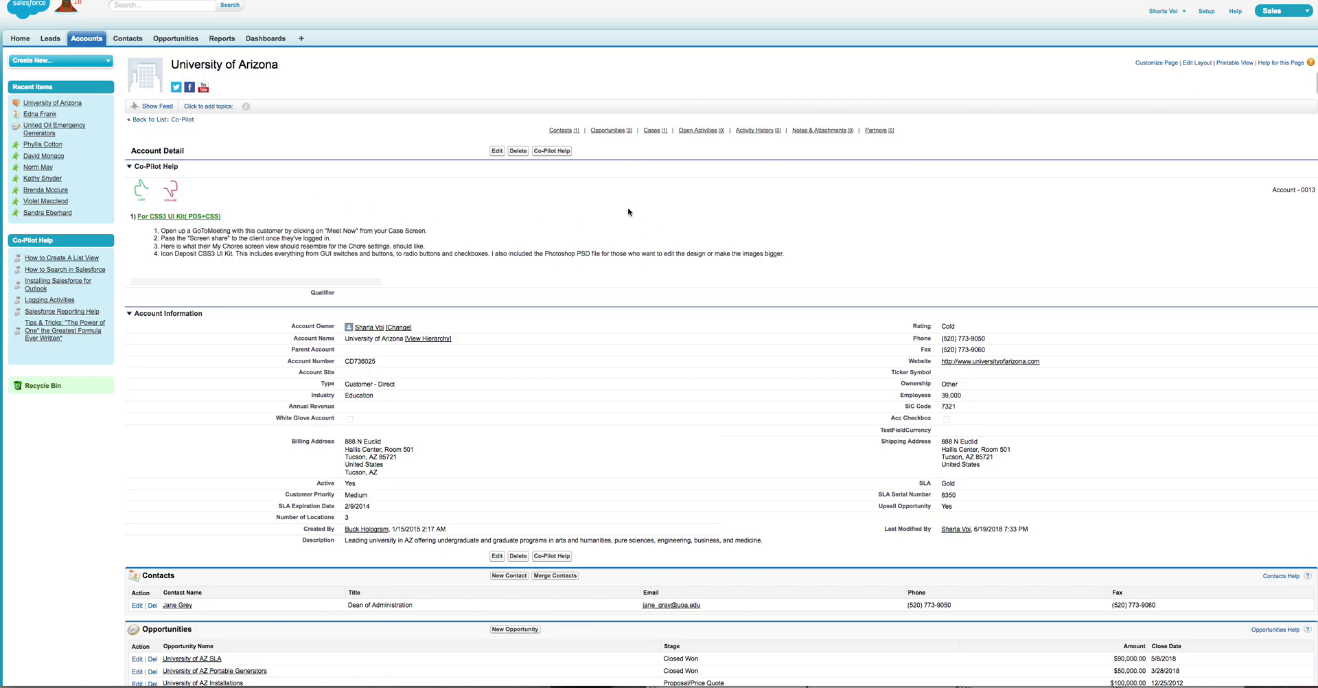
click(130, 169)
click(130, 168)
Switch to the Co-Pilot app and list the Co-Pilot records in the 0. My Pilots view
click(1295, 19)
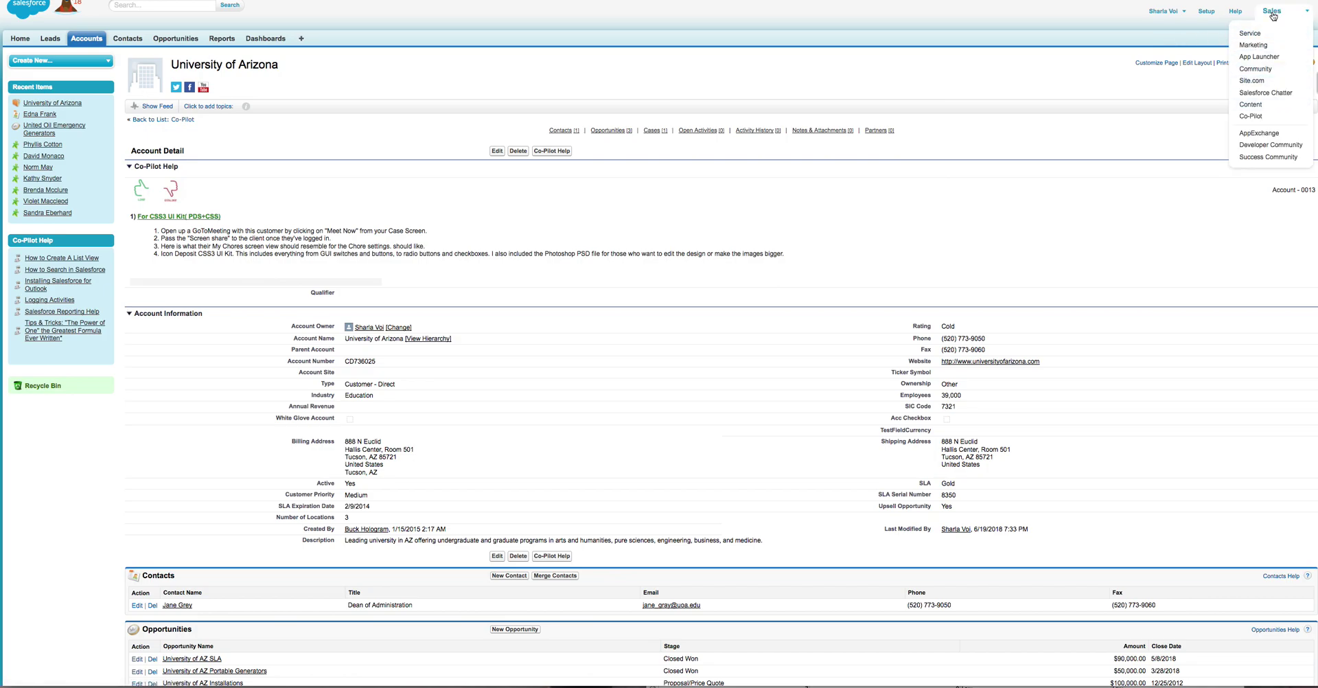
click(1261, 122)
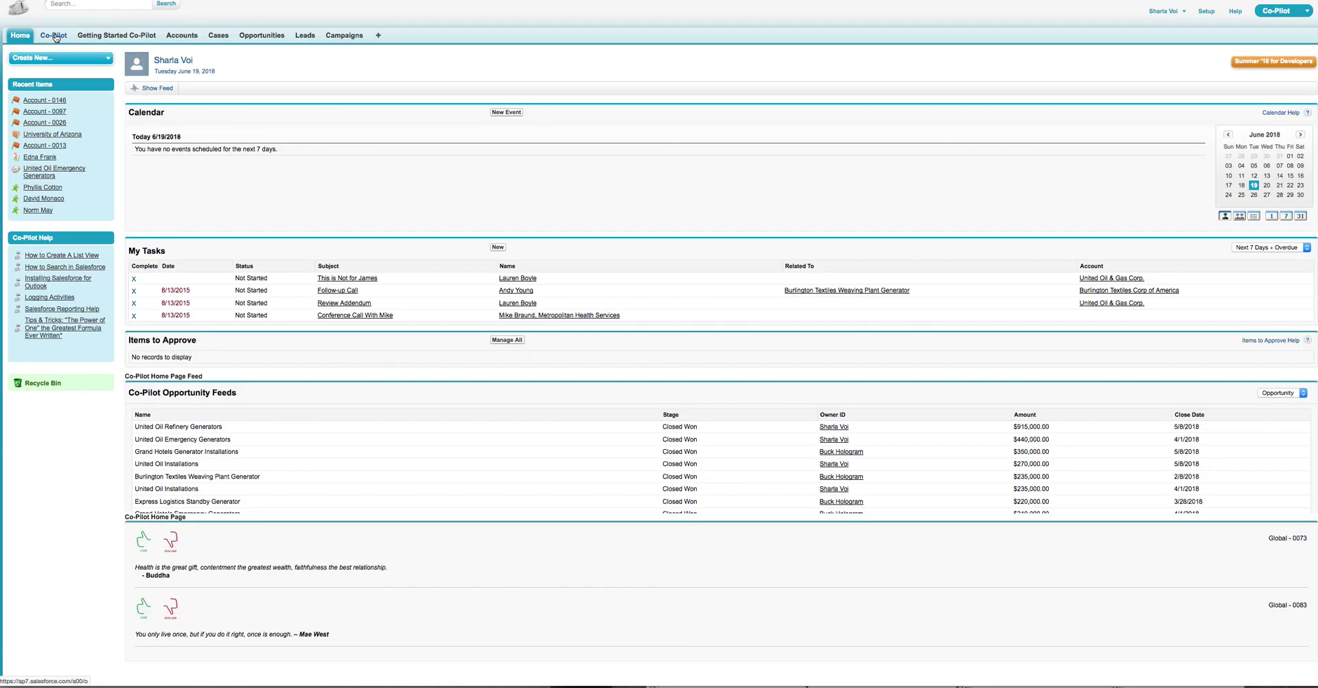
click(54, 36)
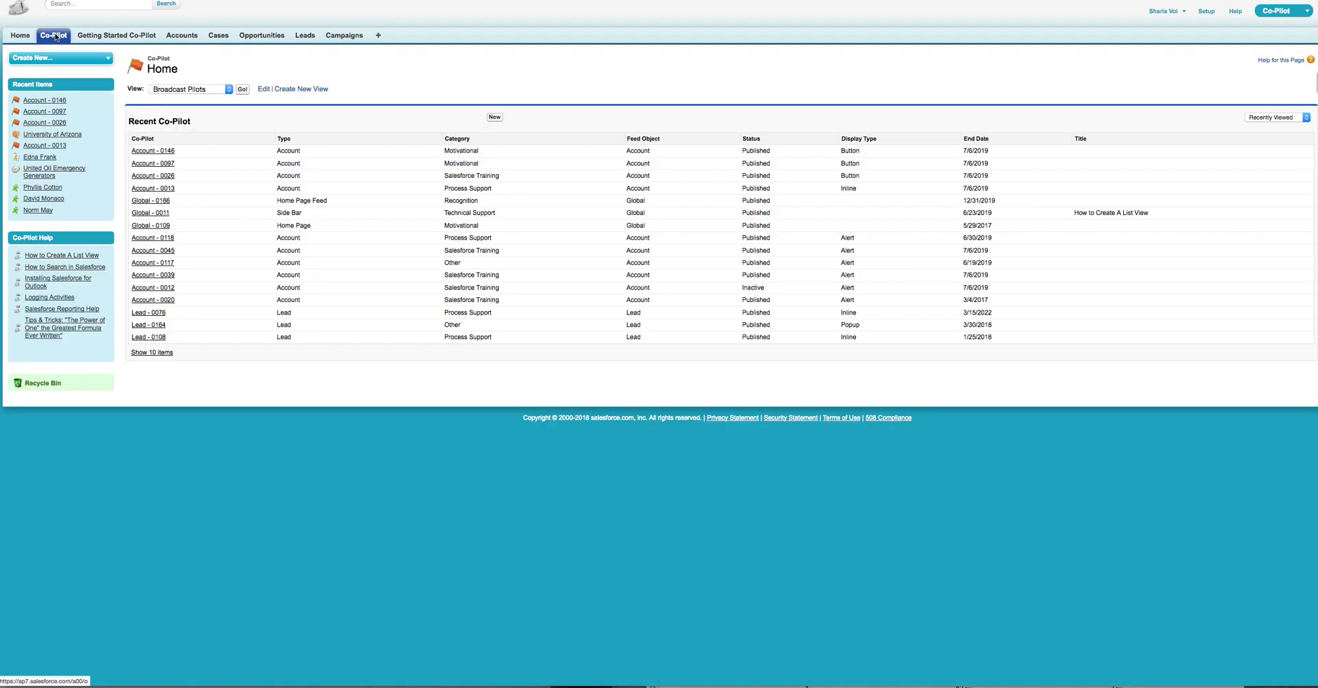
click(229, 91)
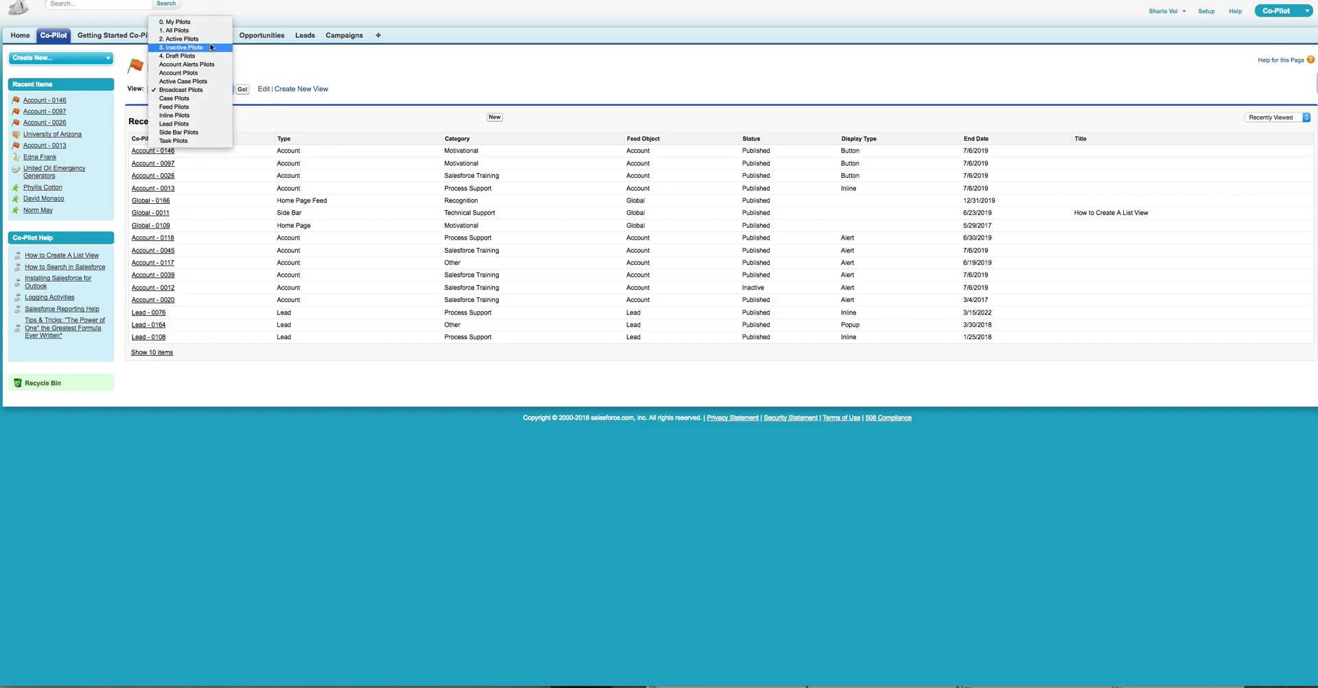
click(180, 19)
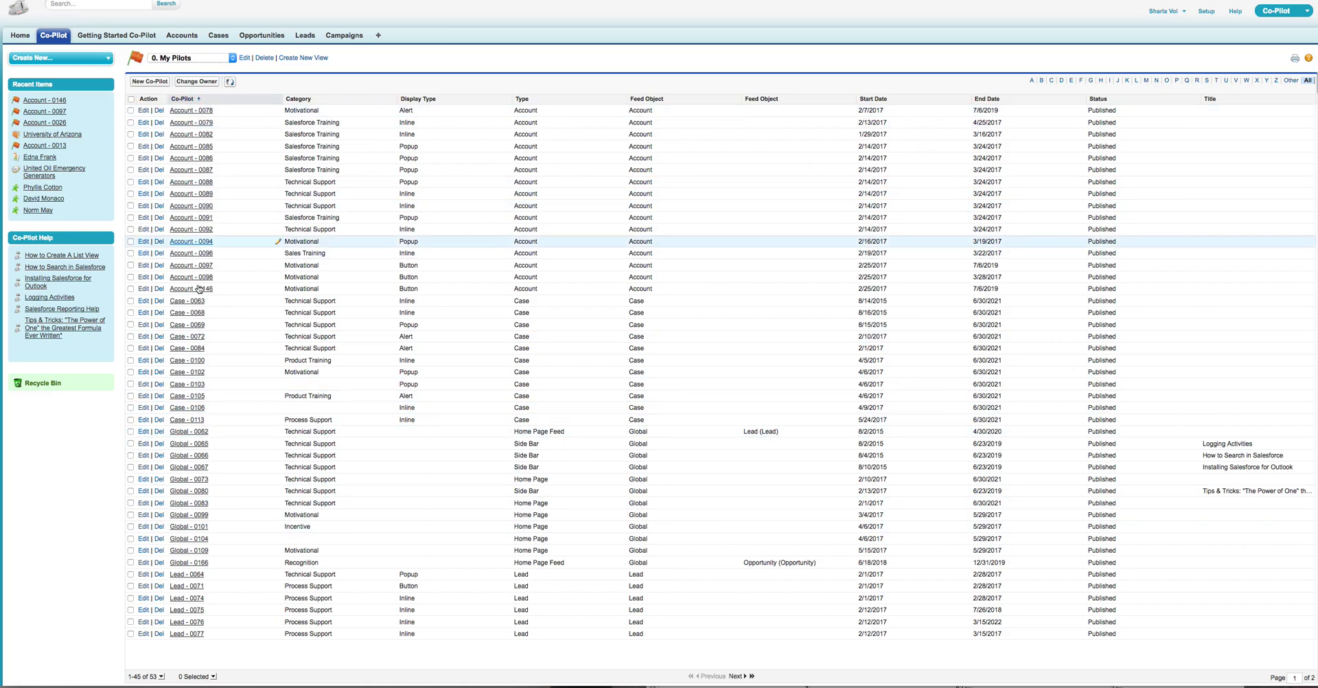
Filter the Co-Pilot list to Feed Pilots and open the Global - 0166 record to review its likes and dislikes
click(217, 58)
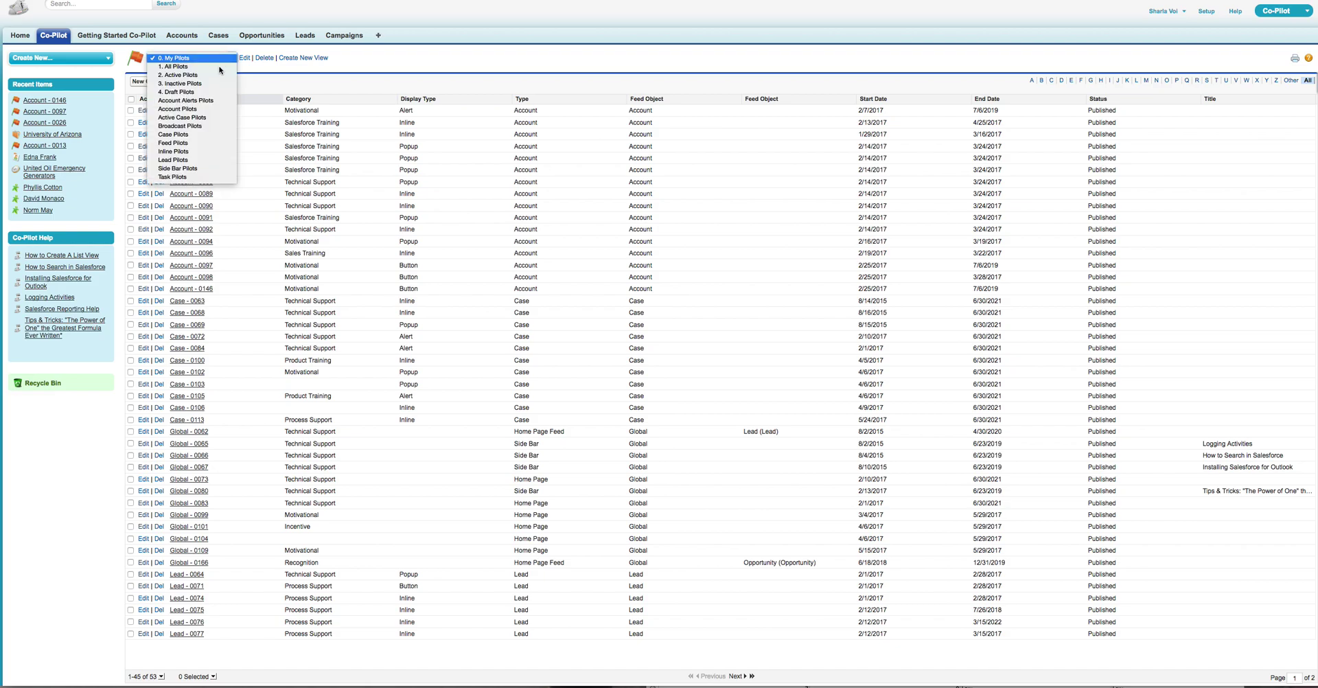
click(212, 146)
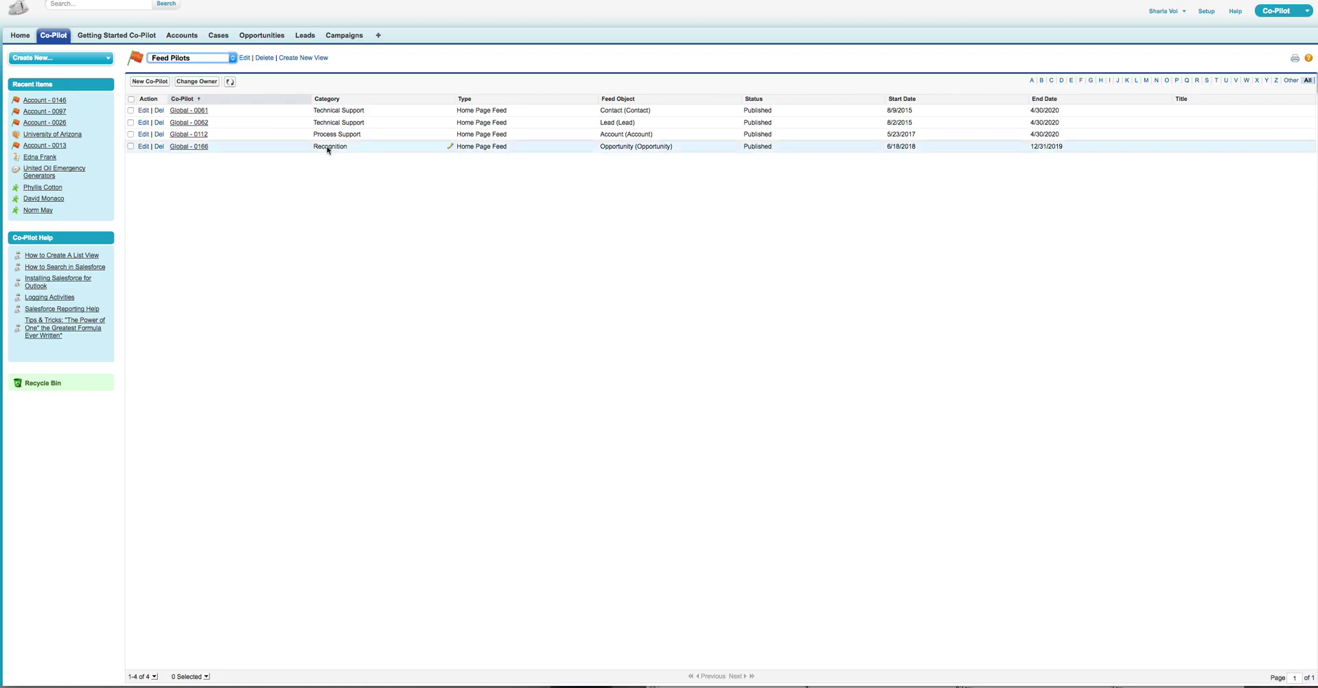
click(193, 149)
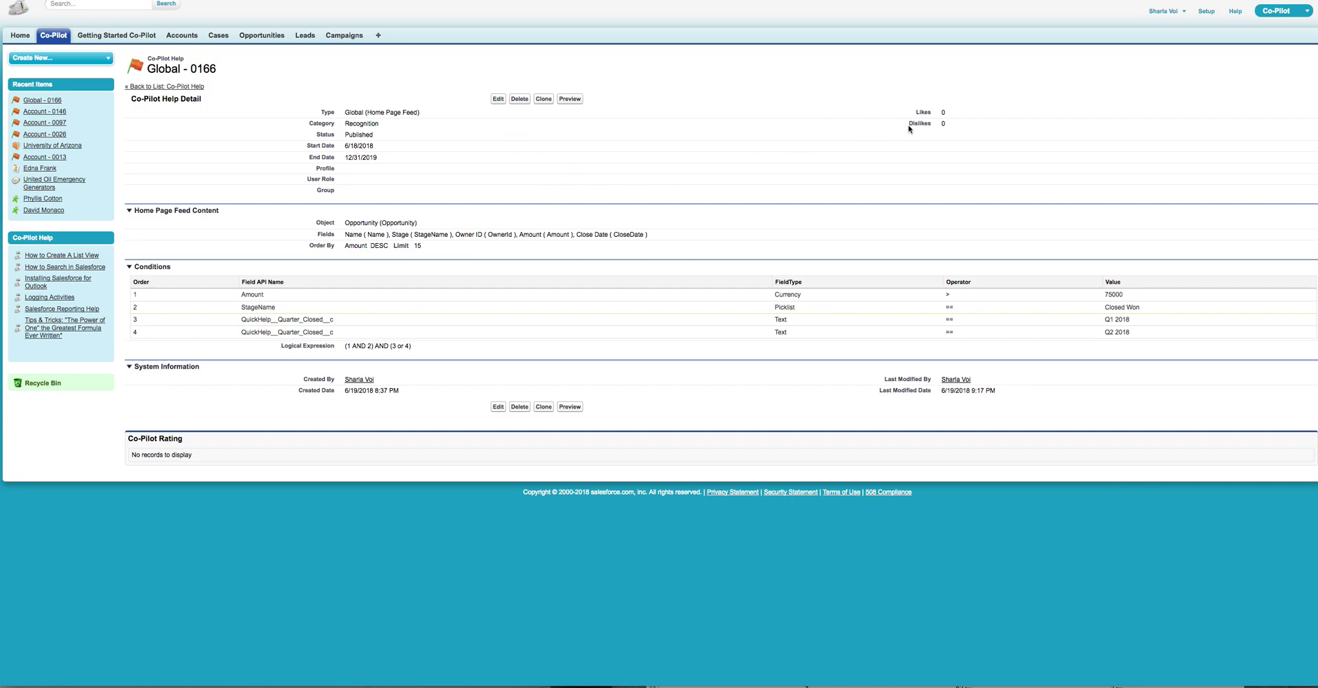
mouse_move(907, 118)
mouse_down()
mouse_move(909, 132)
mouse_move(956, 127)
mouse_move(931, 113)
mouse_up()
Open the Global - 0166 feed for editing and review its Category choices, publishing dates and recipient Profile choices
click(499, 99)
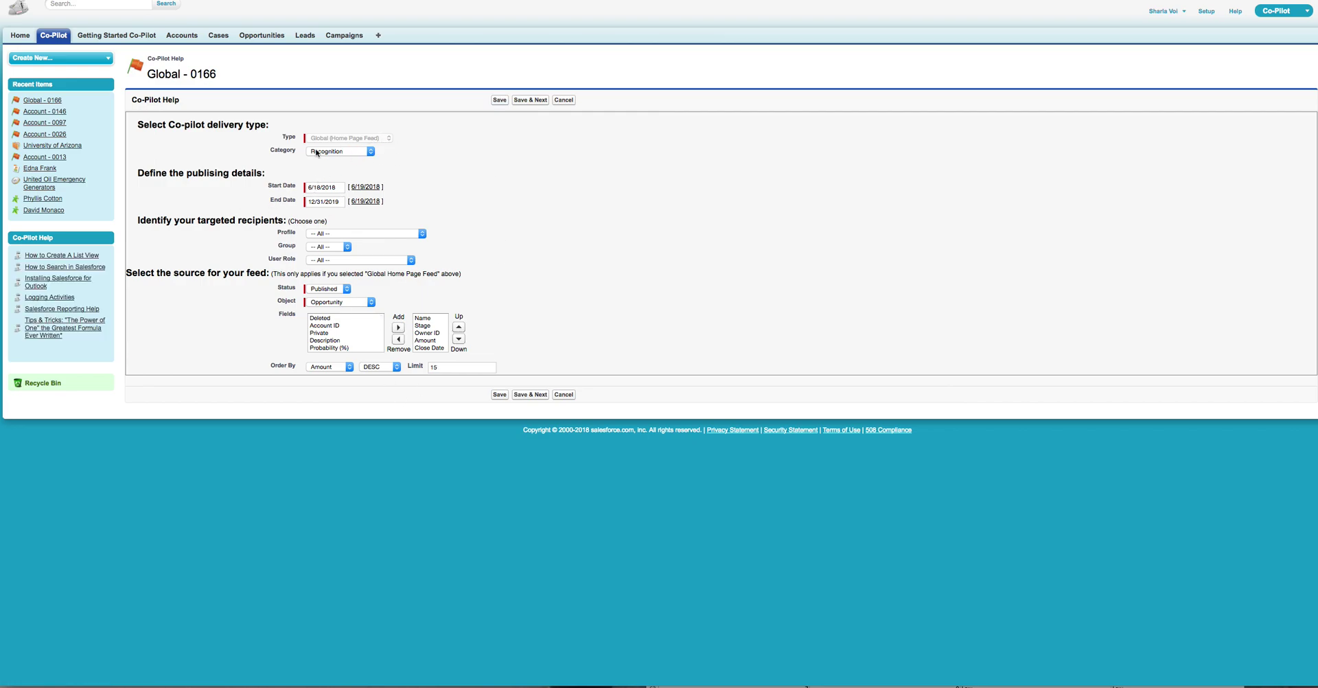
click(362, 152)
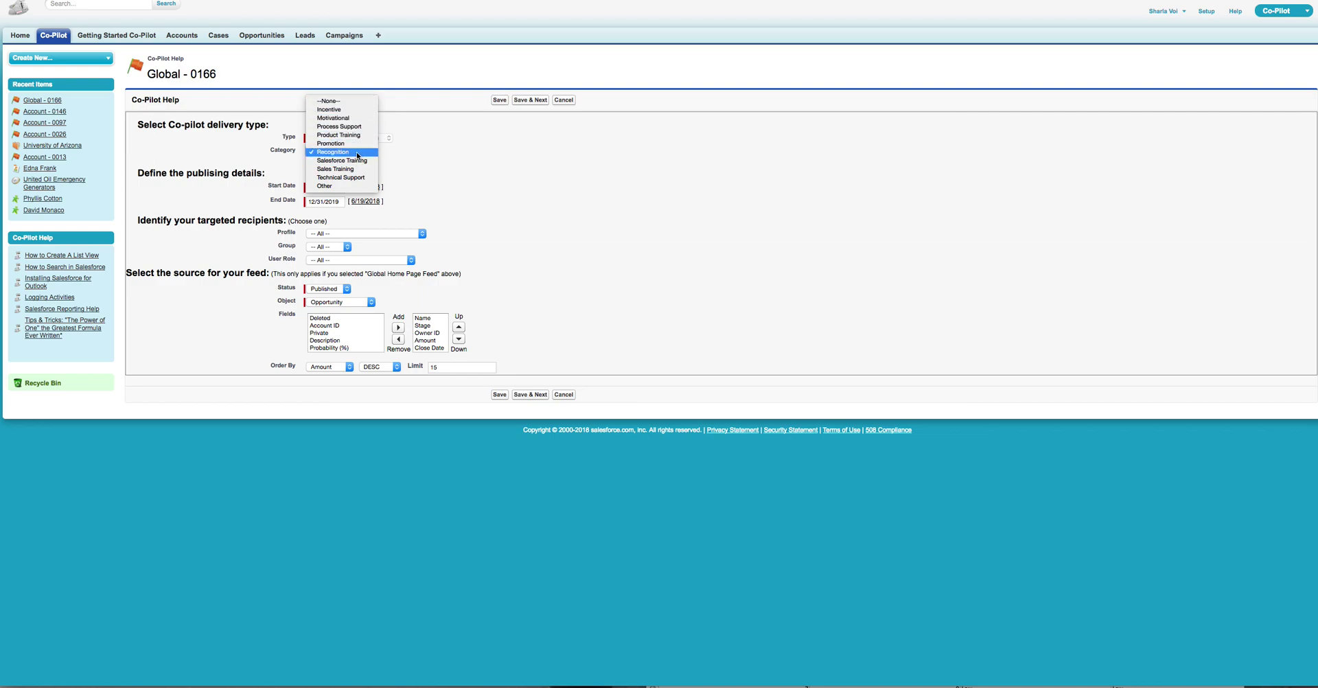
click(436, 154)
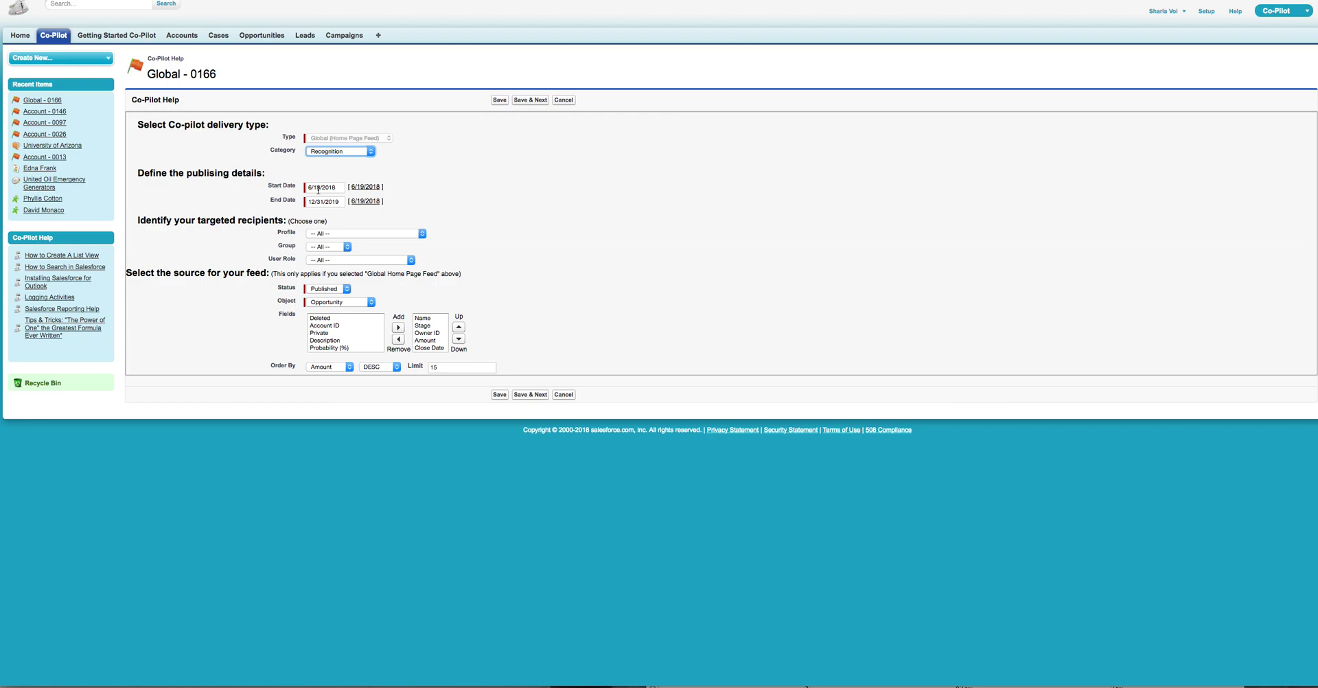
click(485, 197)
click(377, 232)
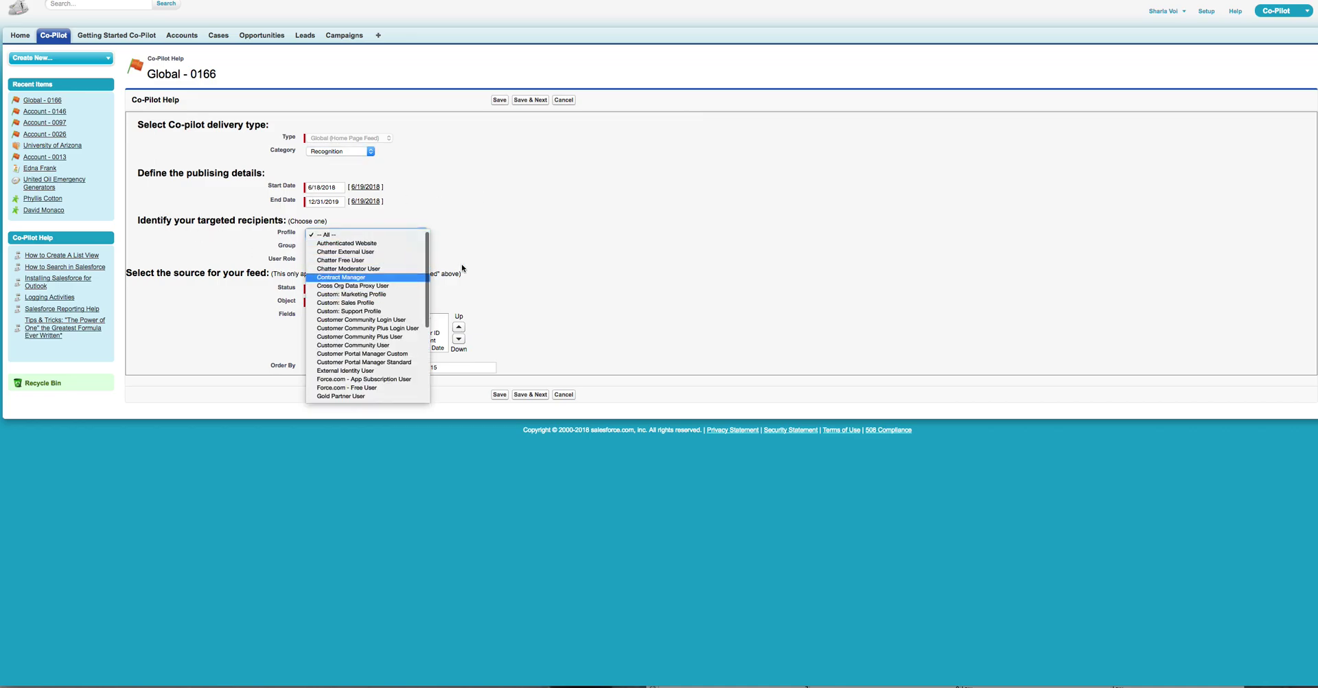
click(481, 243)
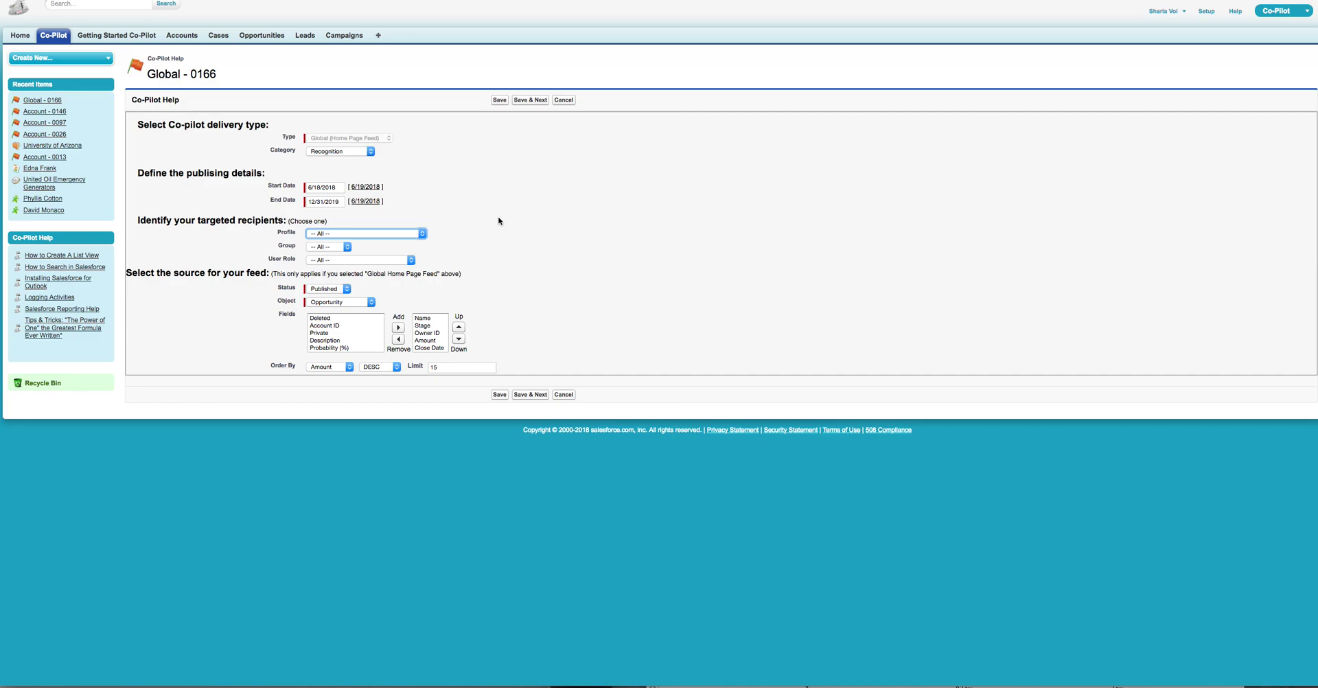
Review the Profile, Group and User Role recipient choices of the Global - 0166 feed
click(387, 236)
click(547, 174)
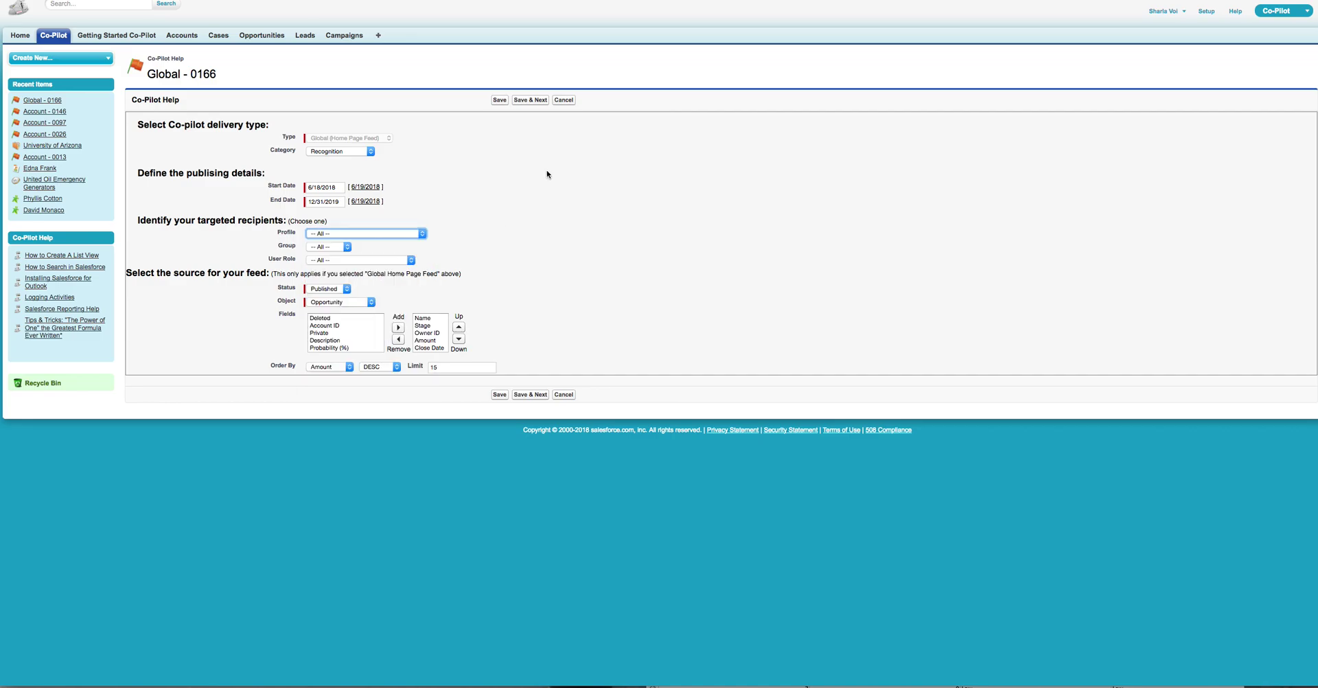
click(347, 249)
click(521, 215)
click(387, 261)
click(388, 263)
click(568, 217)
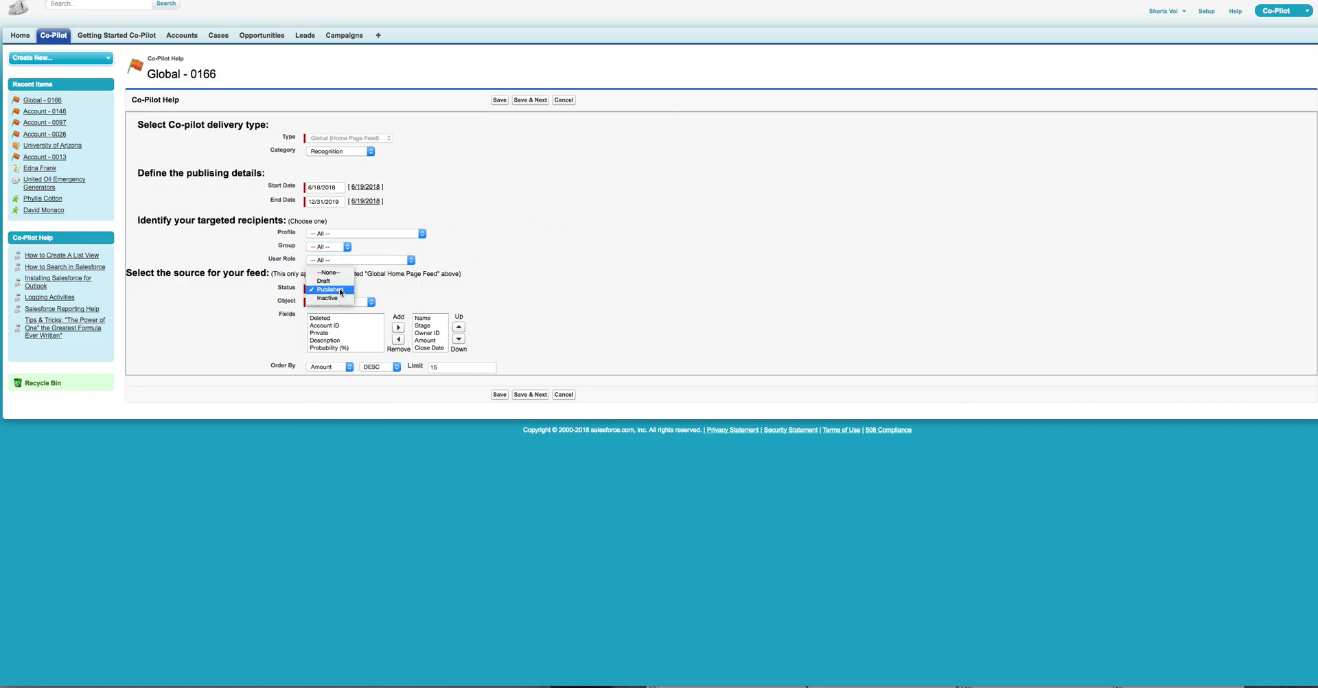
Review the feed's Status choices, its Order By direction options and its record limit
click(342, 291)
click(341, 291)
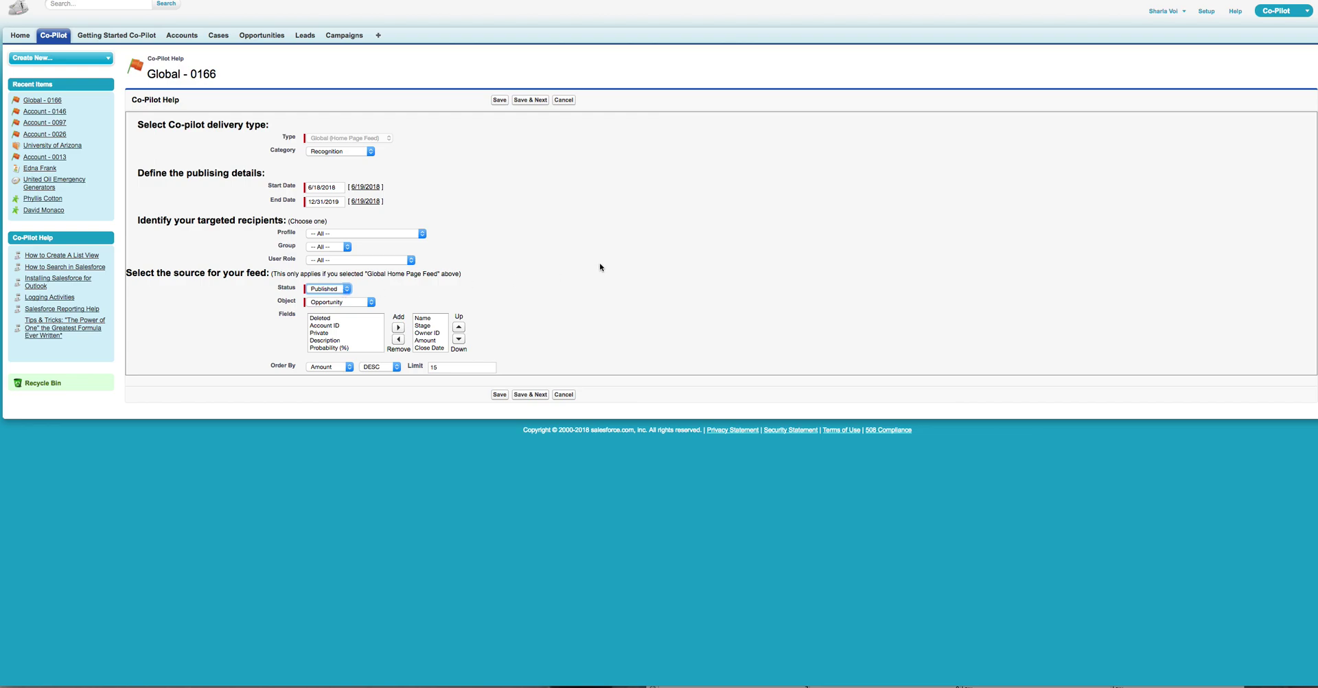
click(488, 269)
click(399, 369)
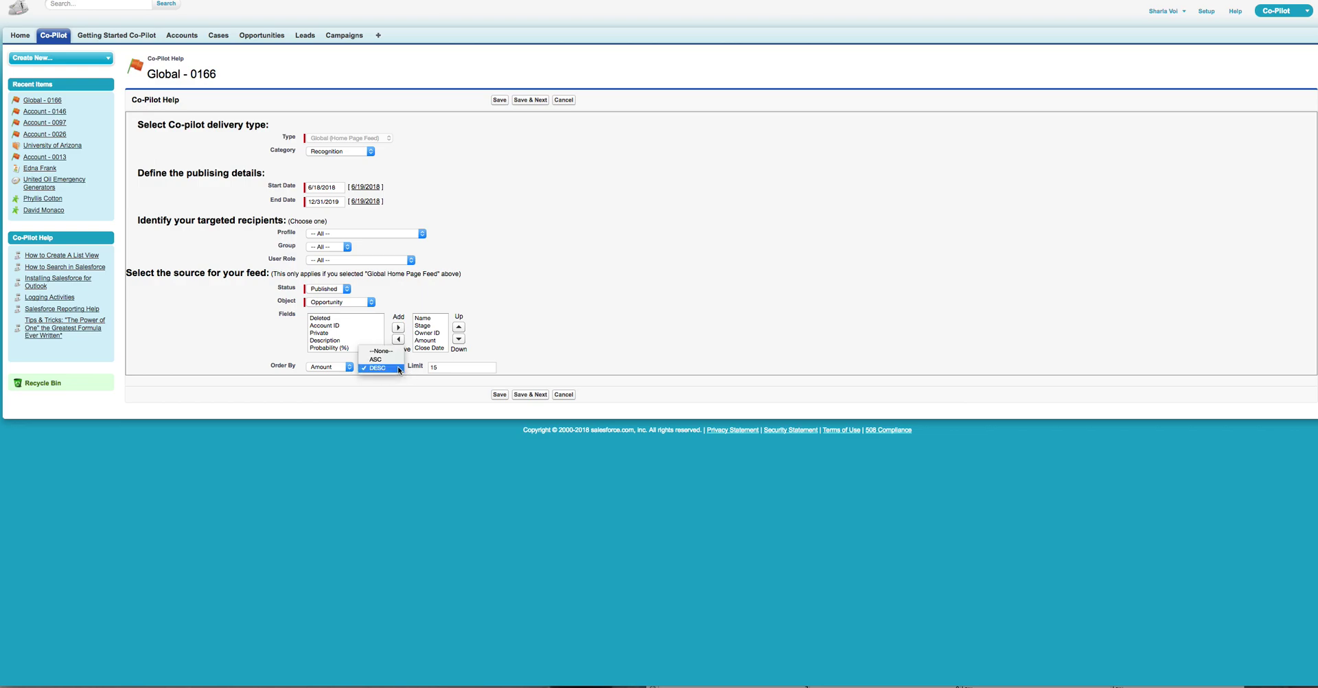
click(398, 369)
drag(444, 368, 414, 368)
click(567, 318)
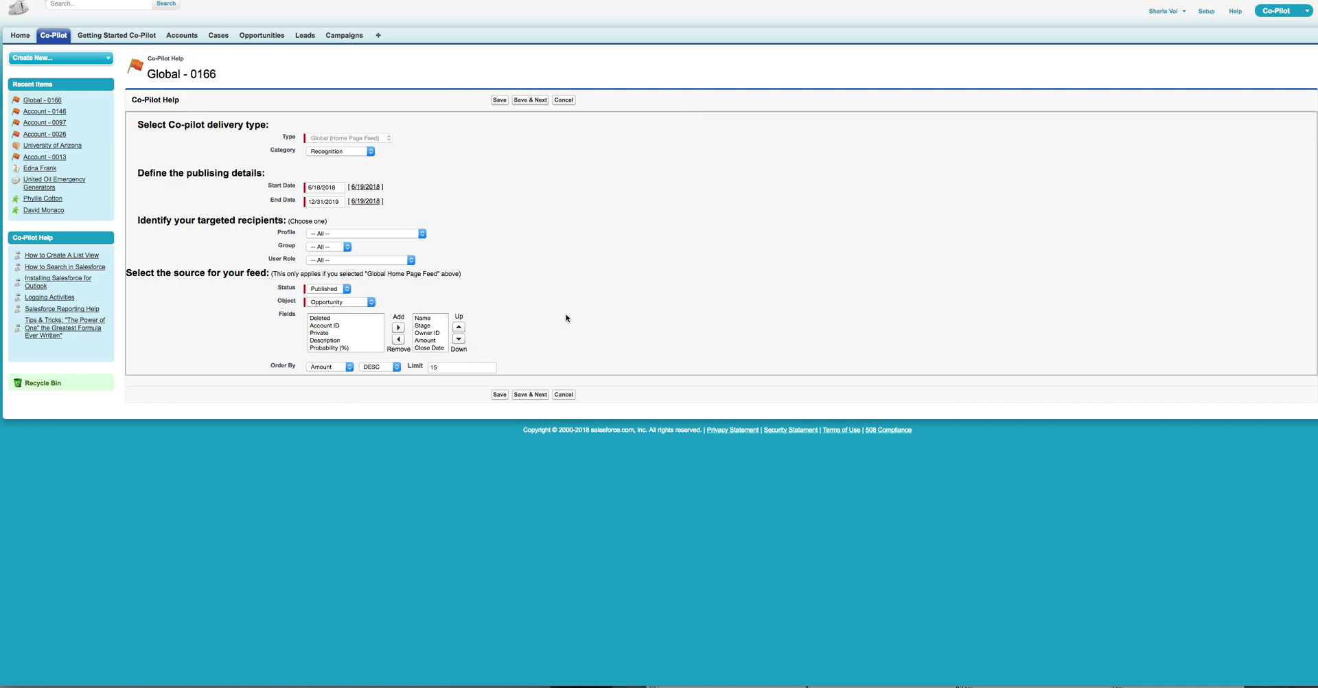
Save the feed settings, continue to the rule criteria page and save the feed's criteria and filter logic
click(536, 100)
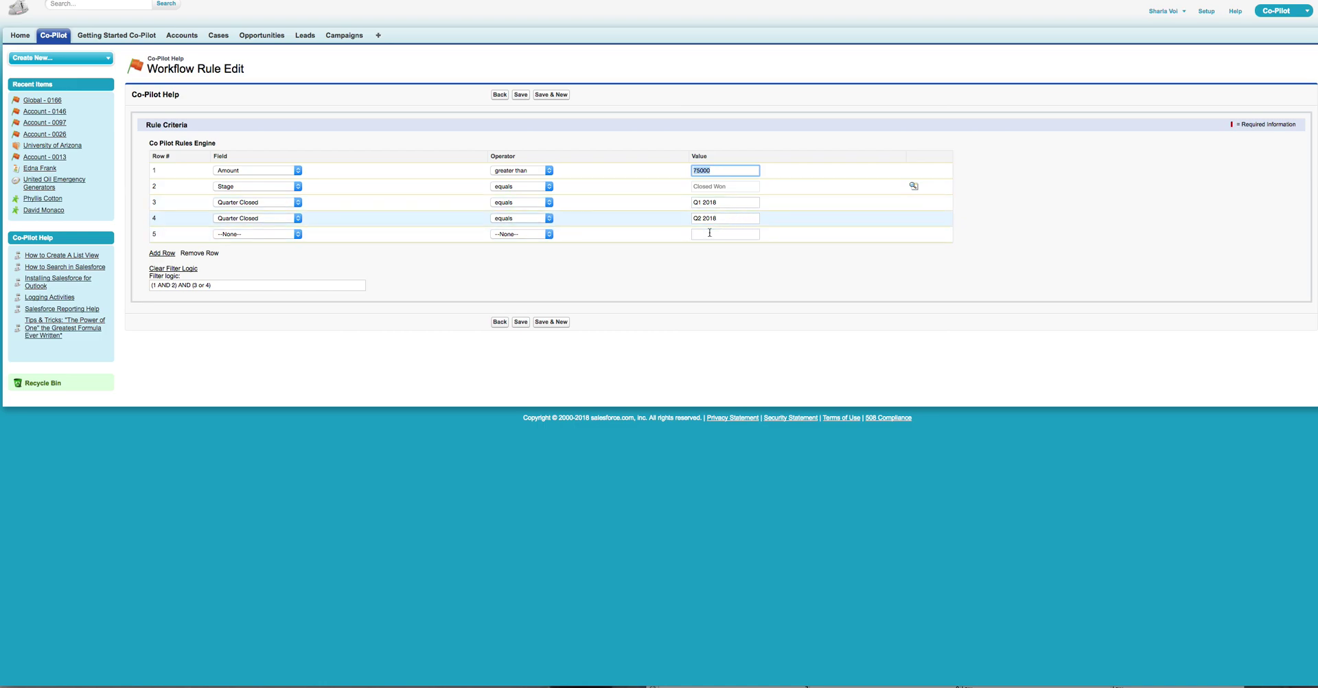
click(524, 327)
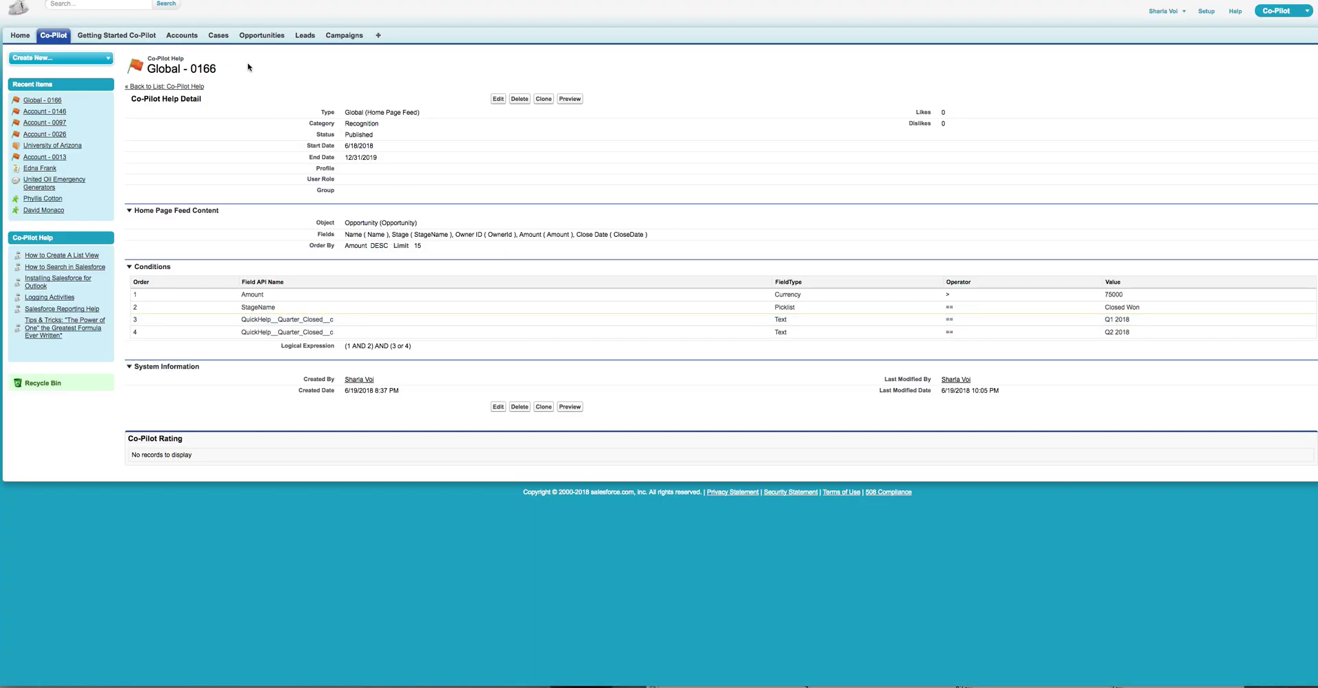
Open the Blues Entertainment Corp. lead, acknowledging the Co-Pilot alert, and expand its Co-Pilot section
click(303, 40)
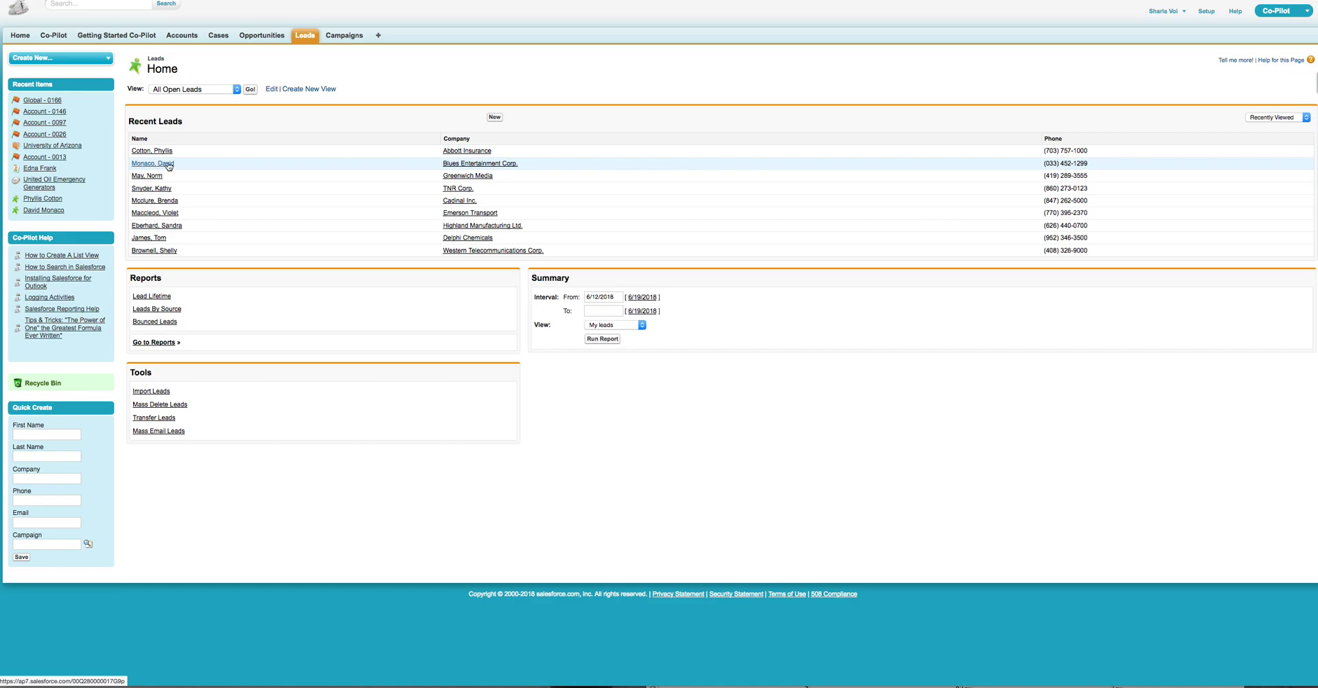
click(165, 165)
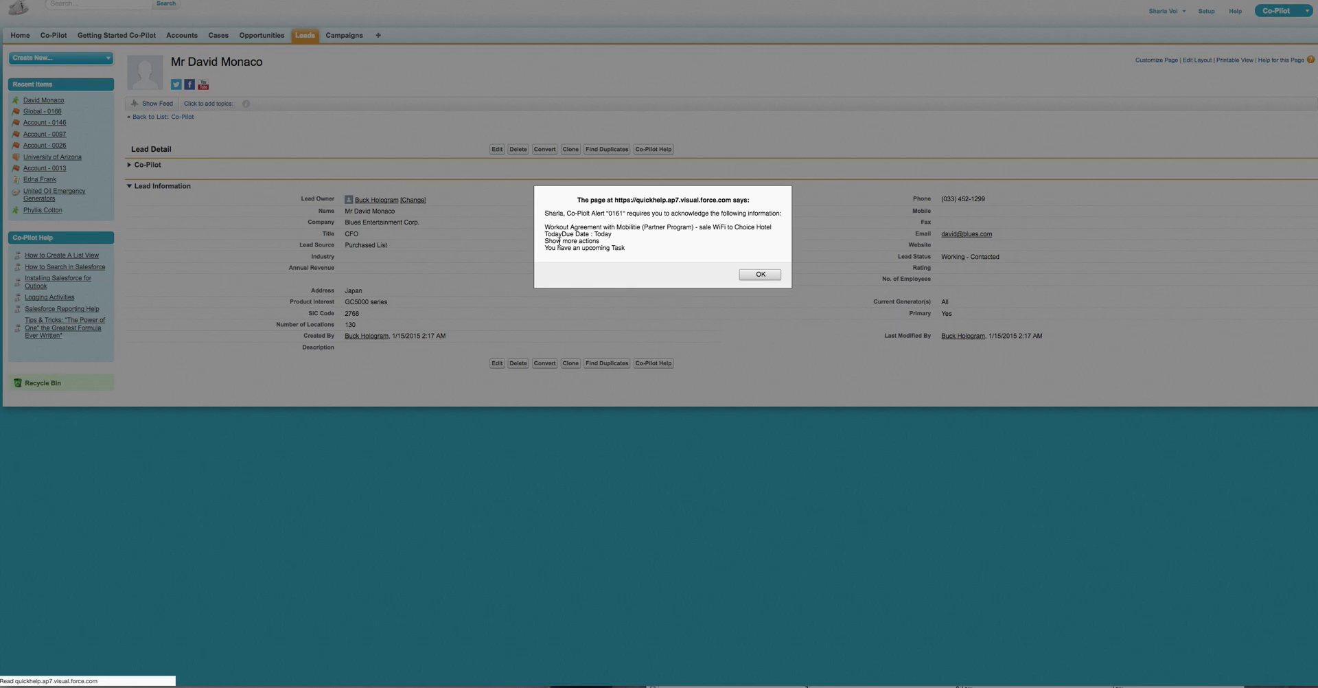
click(760, 276)
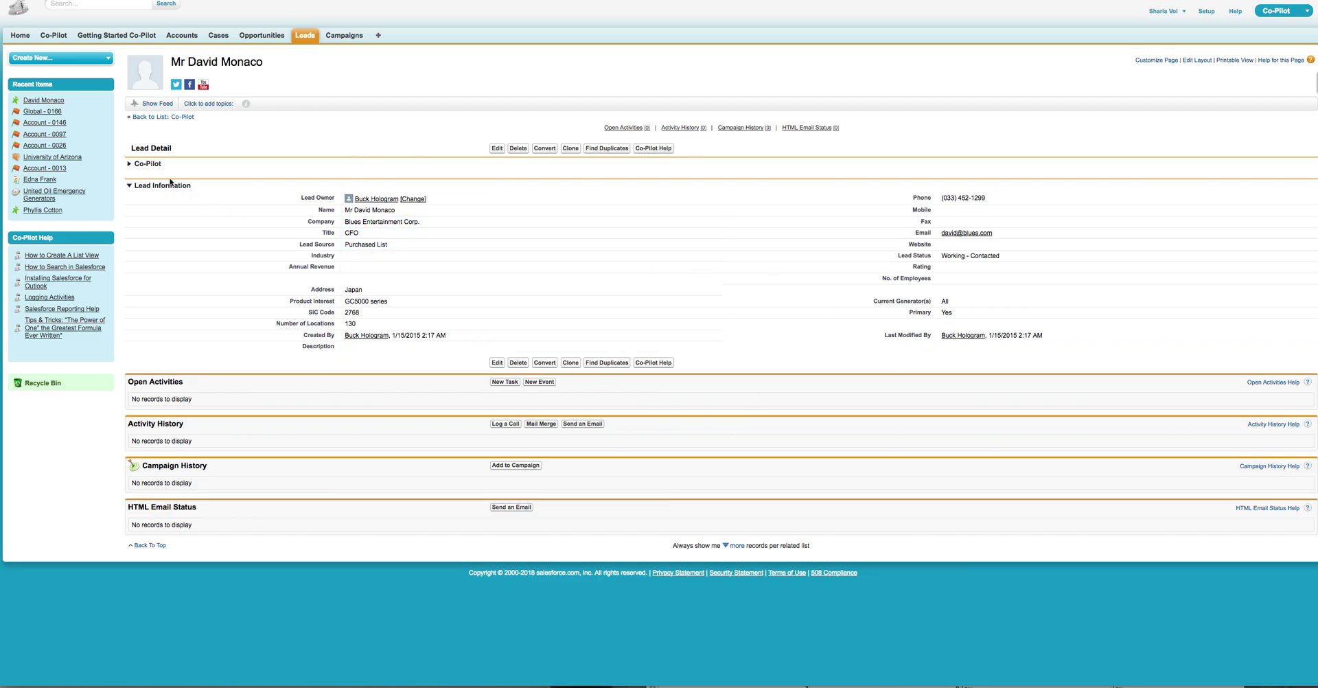
click(130, 164)
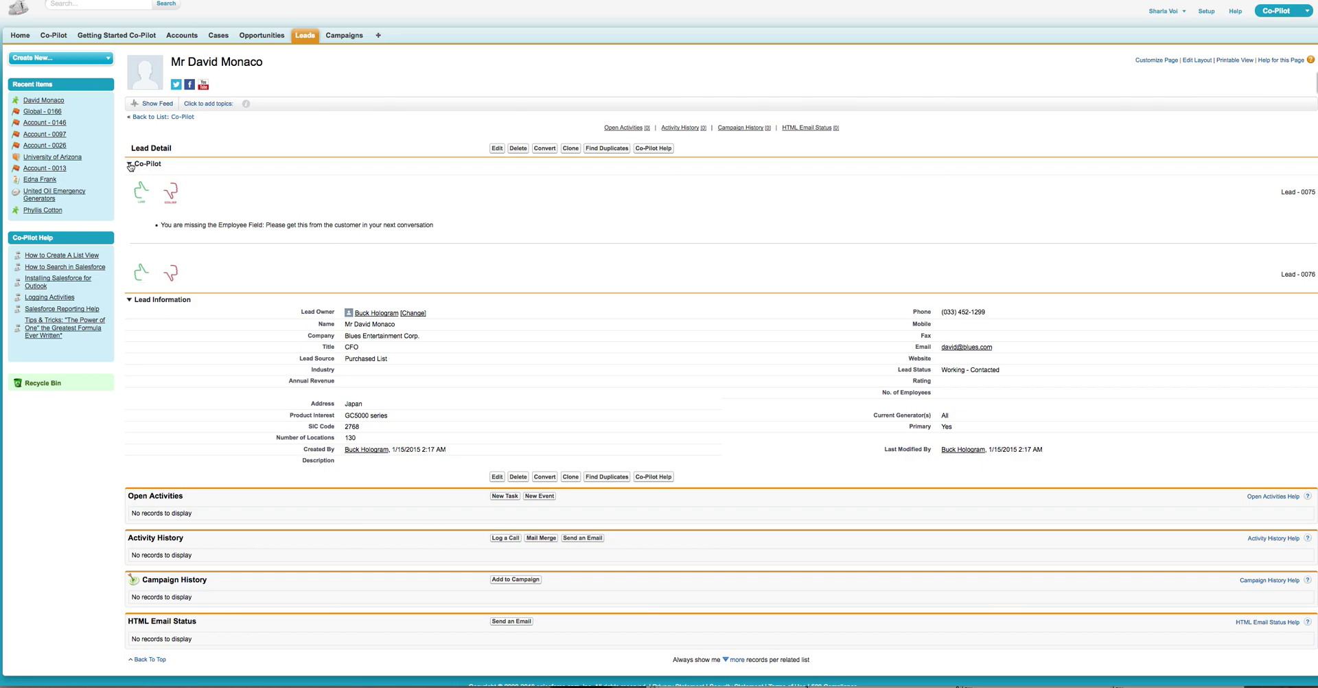
Examine the Lead - 0075 message about the missing Employee field in the lead's Co-Pilot section
scroll(364, 261, down, 3)
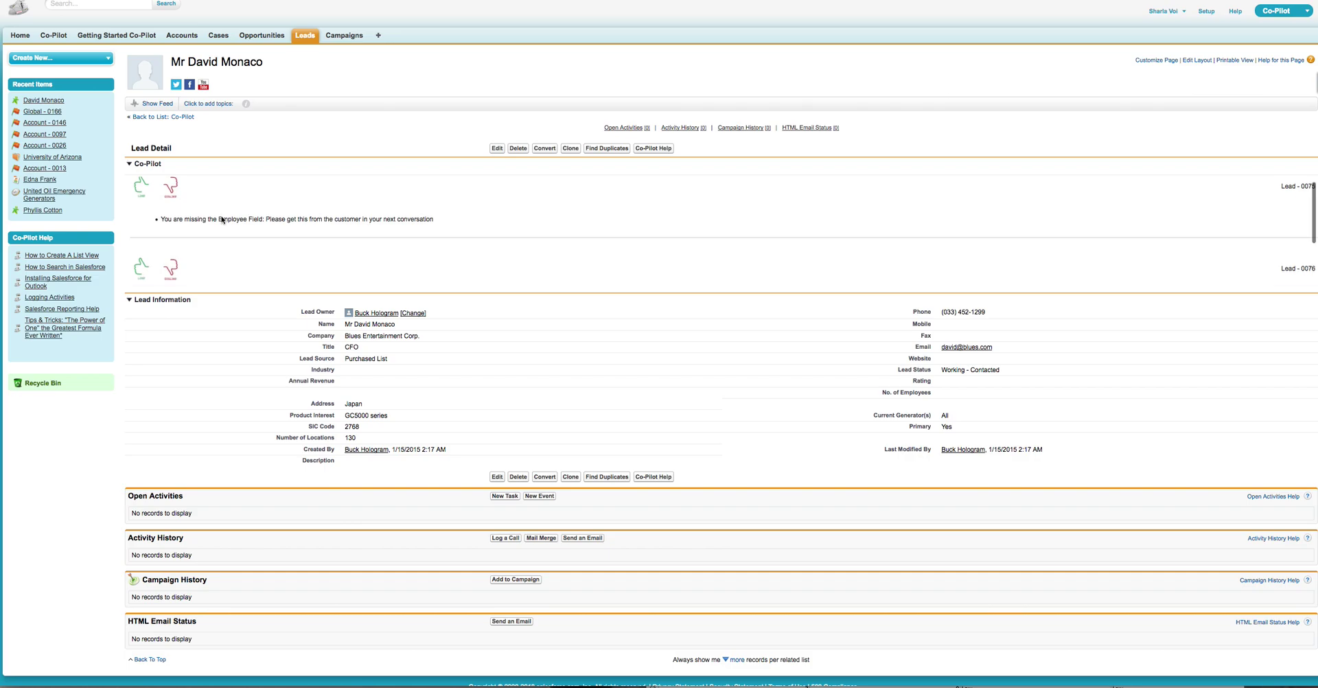
scroll(388, 234, up, 3)
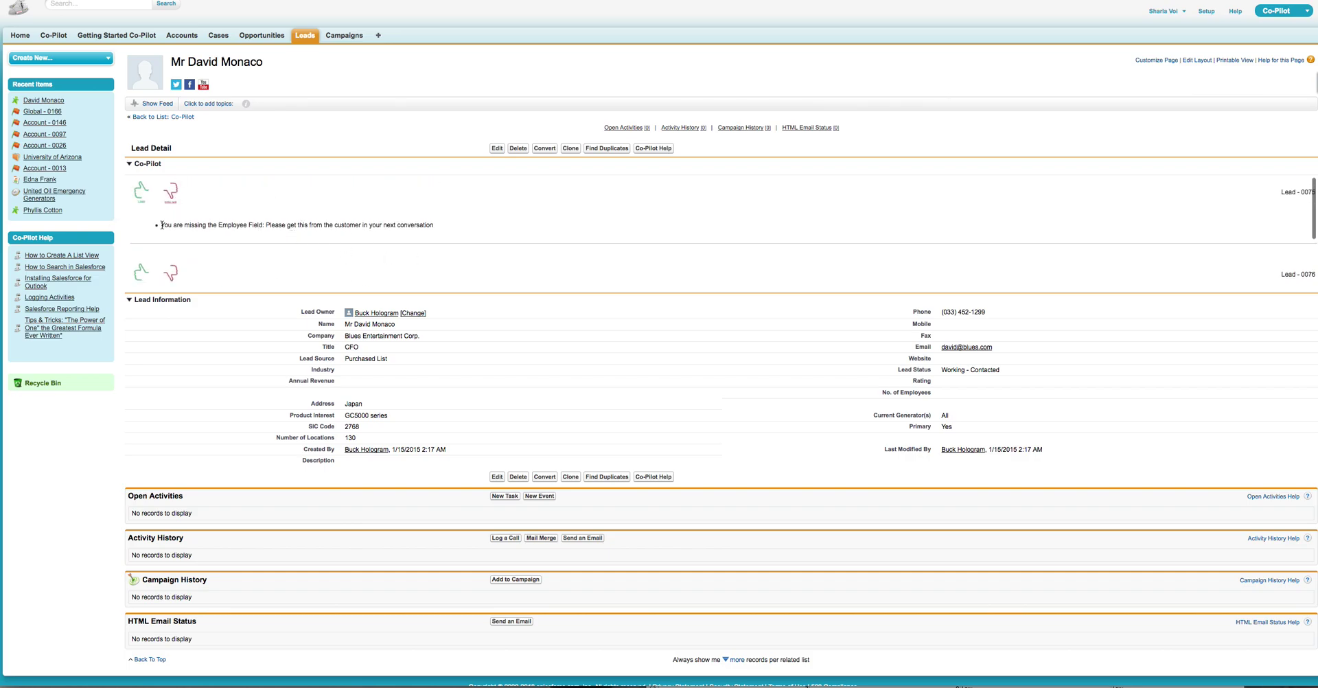
triple_click(436, 229)
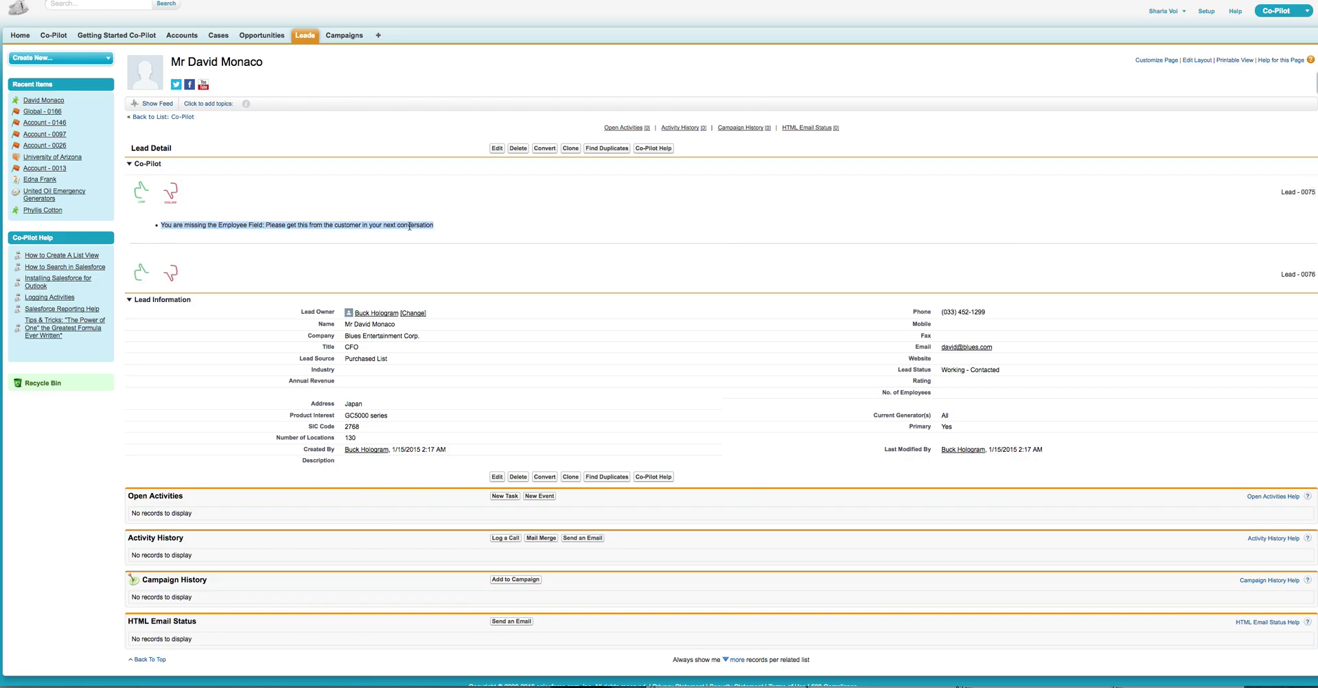
triple_click(400, 226)
triple_click(399, 226)
triple_click(399, 226)
click(294, 224)
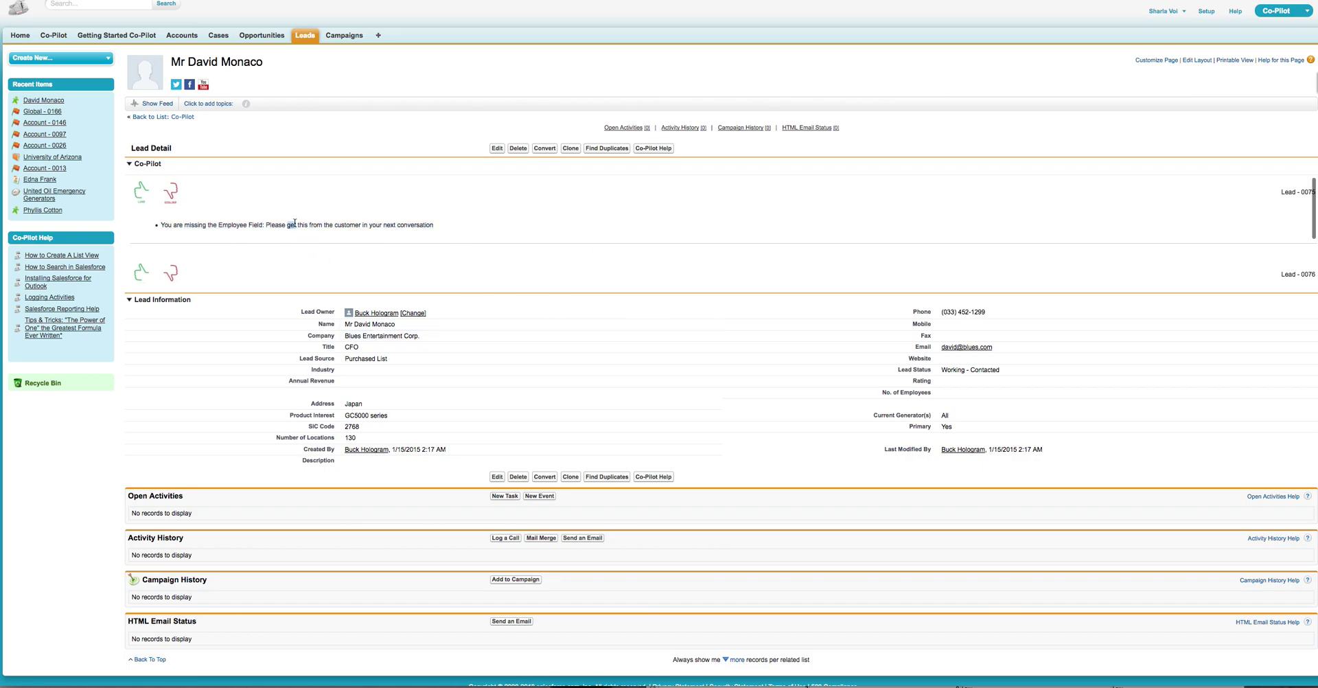
triple_click(295, 224)
triple_click(295, 225)
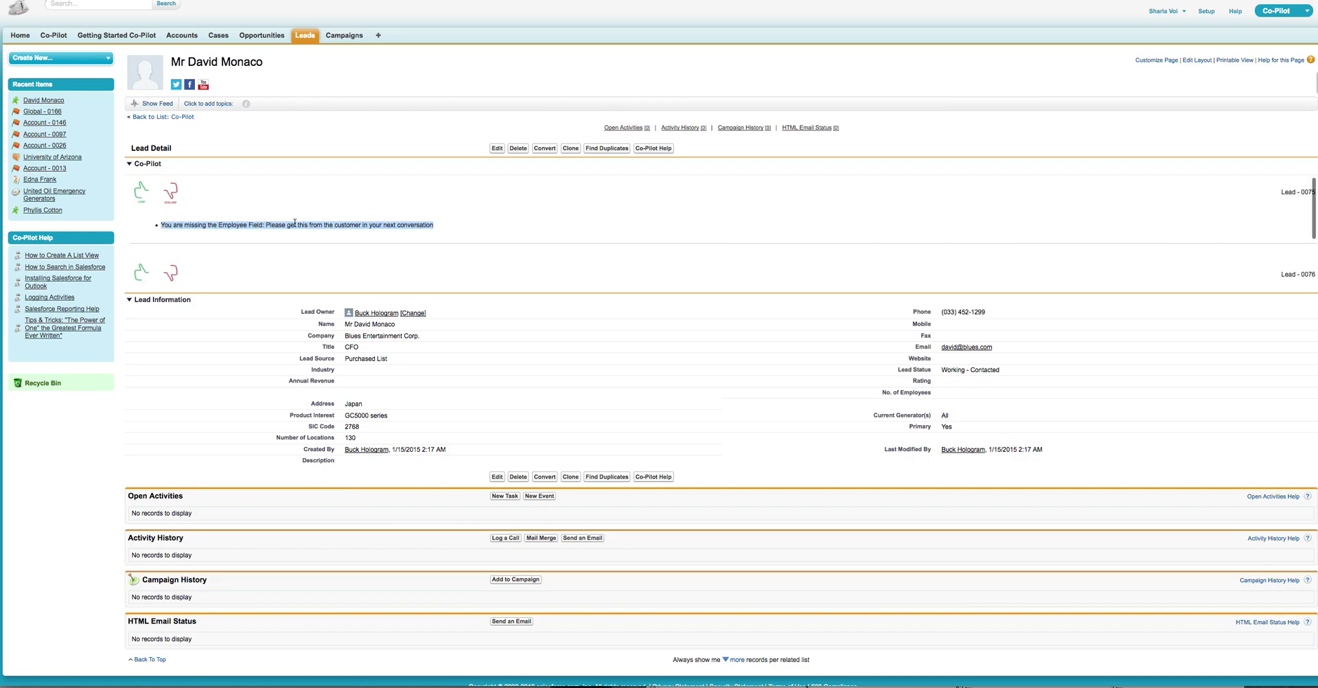
triple_click(296, 222)
click(388, 222)
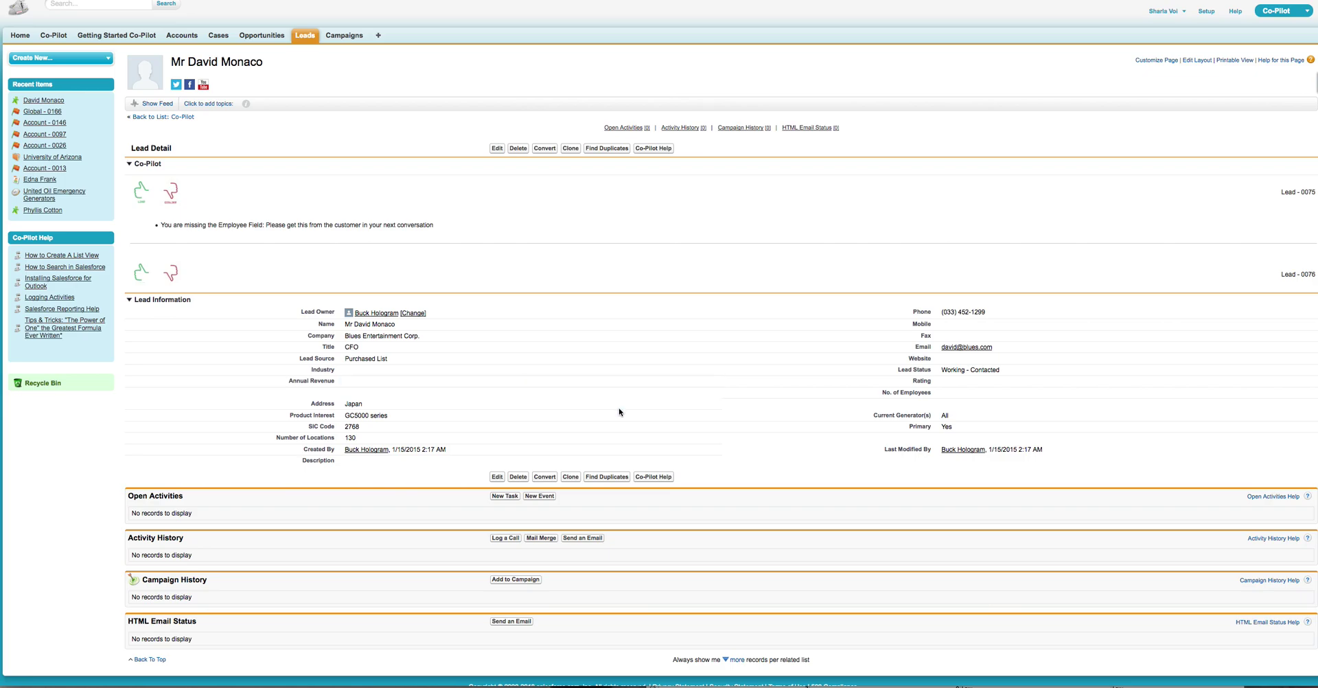
Set the lead's No. of Employees to 347, save the record and acknowledge the Co-Pilot alert
double_click(964, 397)
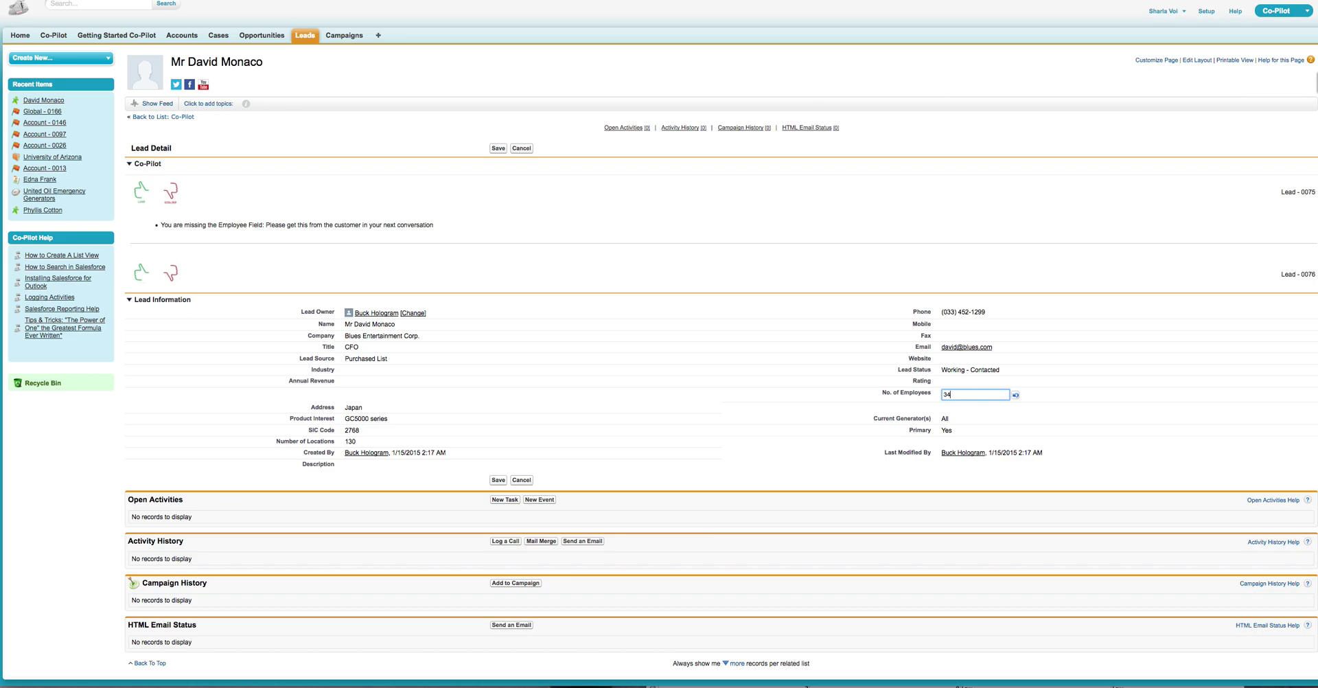
click(498, 149)
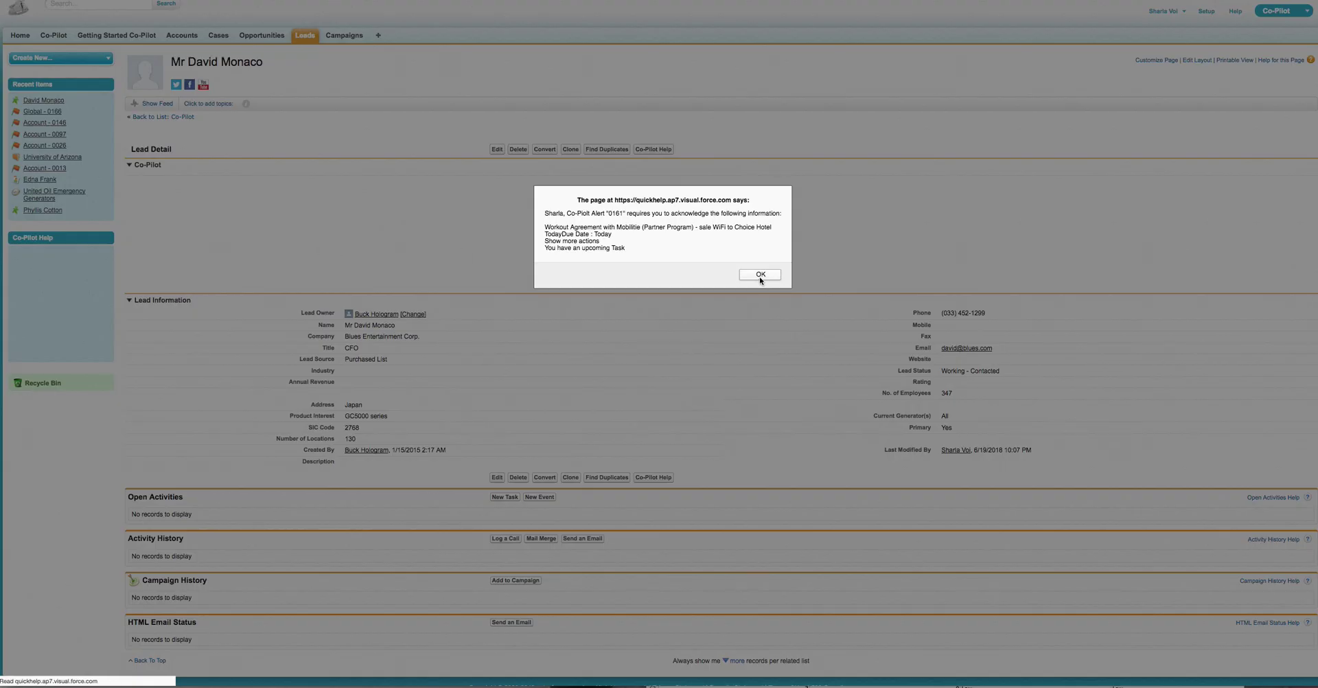
click(761, 274)
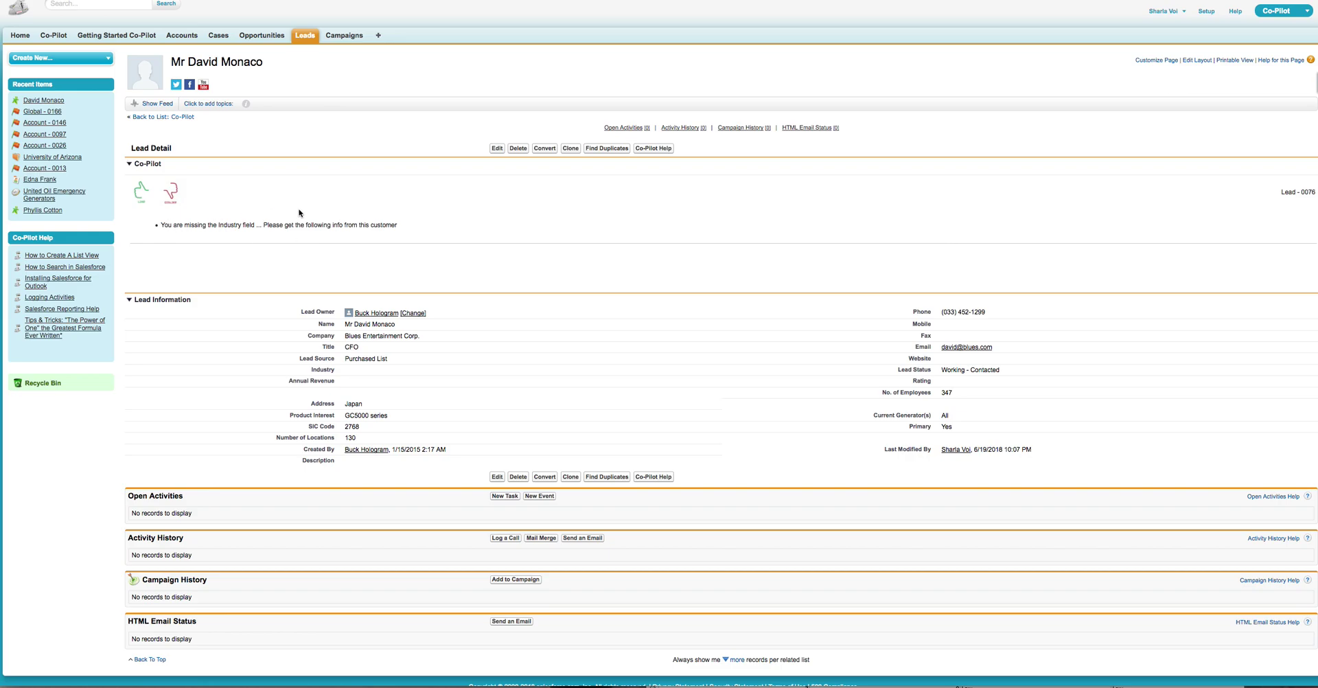
Review the Co-Pilot message about the missing Industry field, set the lead's Industry to Apparel and save
scroll(299, 211, down, 1)
scroll(481, 251, down, 1)
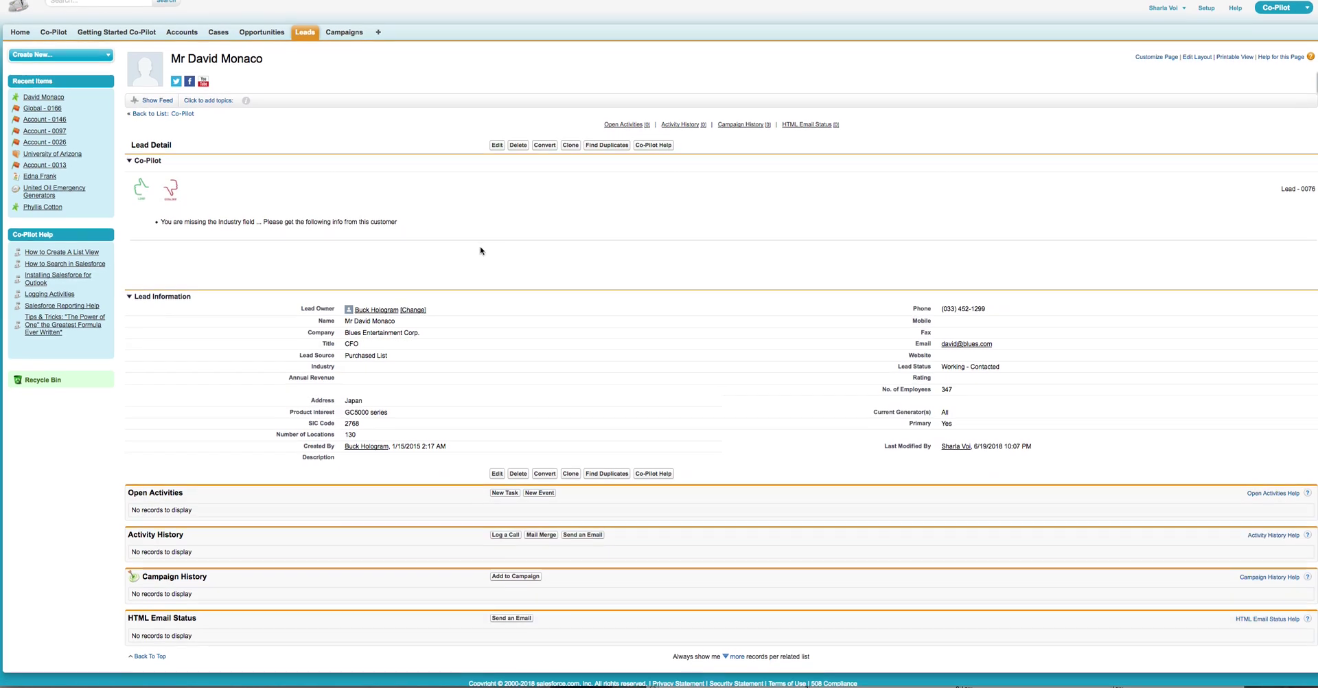
double_click(366, 371)
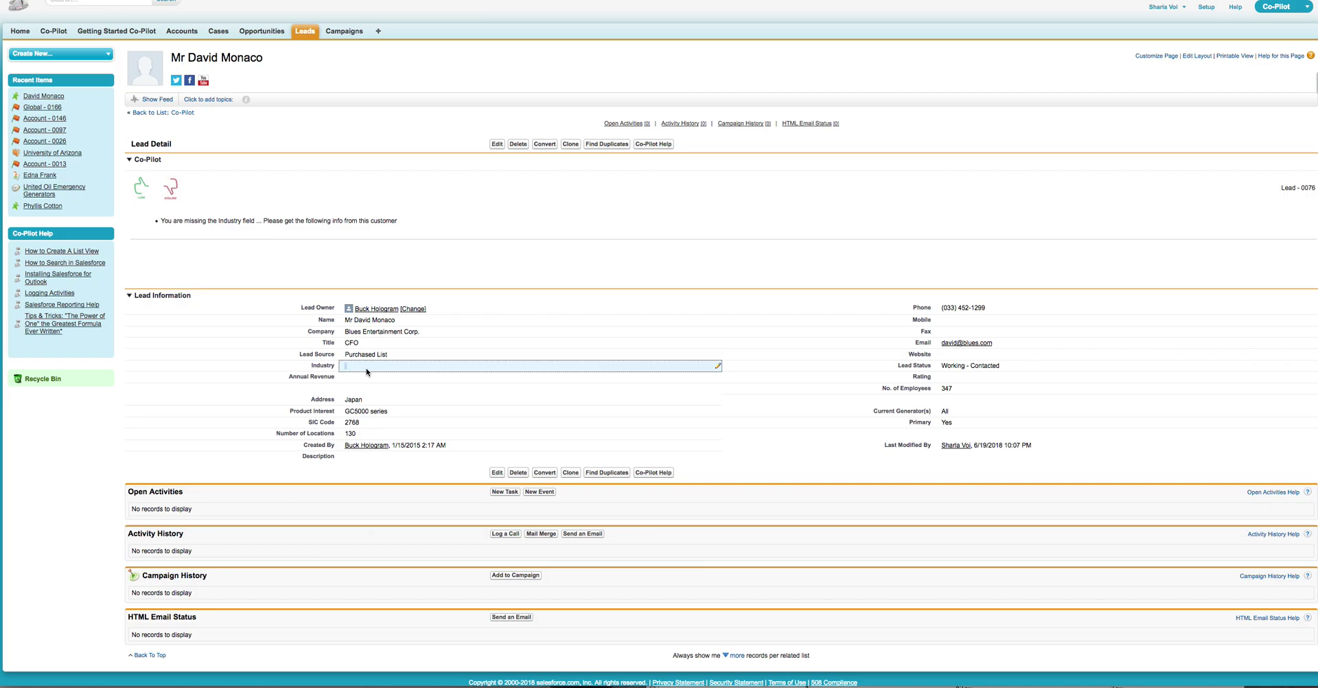
click(376, 368)
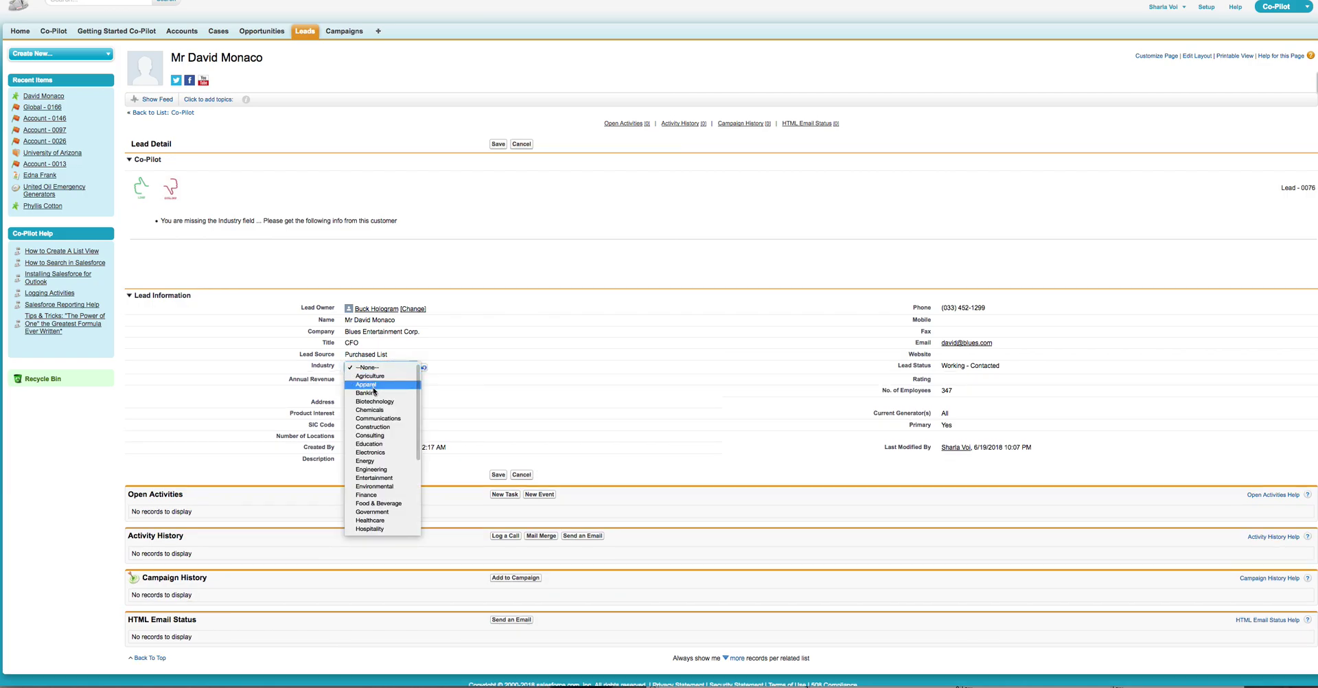
click(373, 386)
click(496, 145)
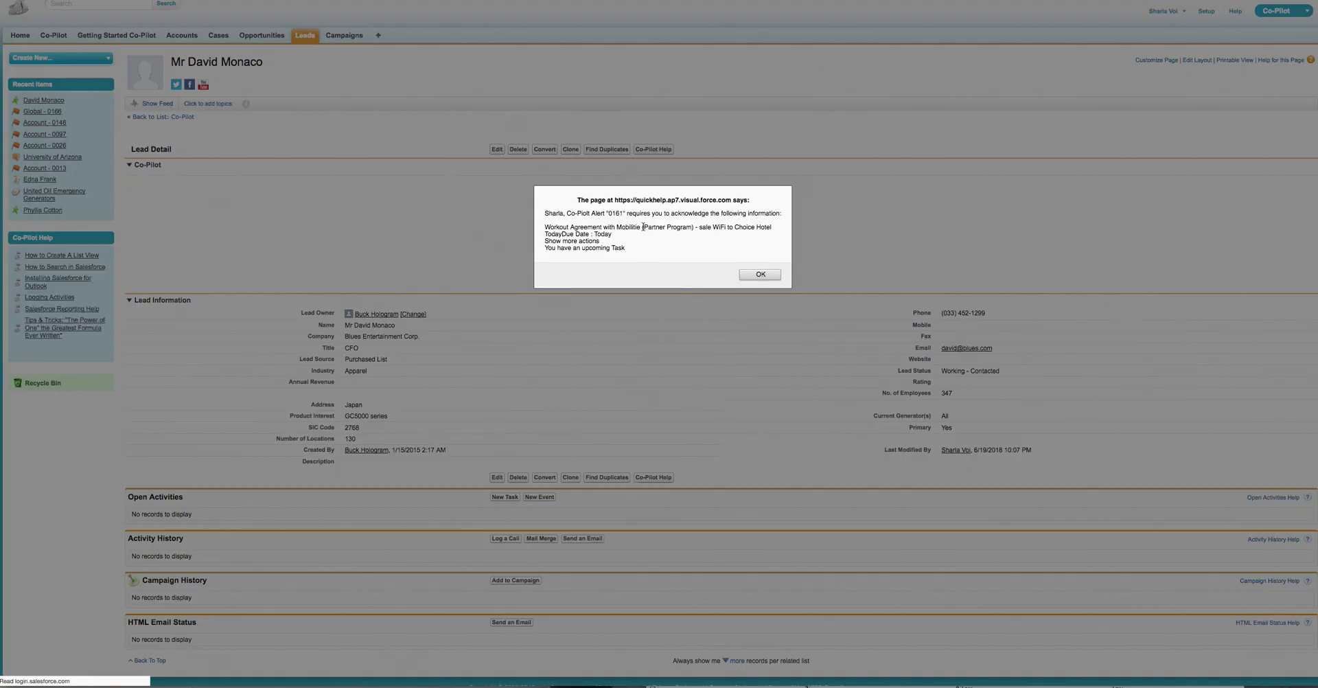
Read and acknowledge the Co-Pilot alert, and check the lead's Co-Pilot section for remaining messages
drag(625, 249, 554, 209)
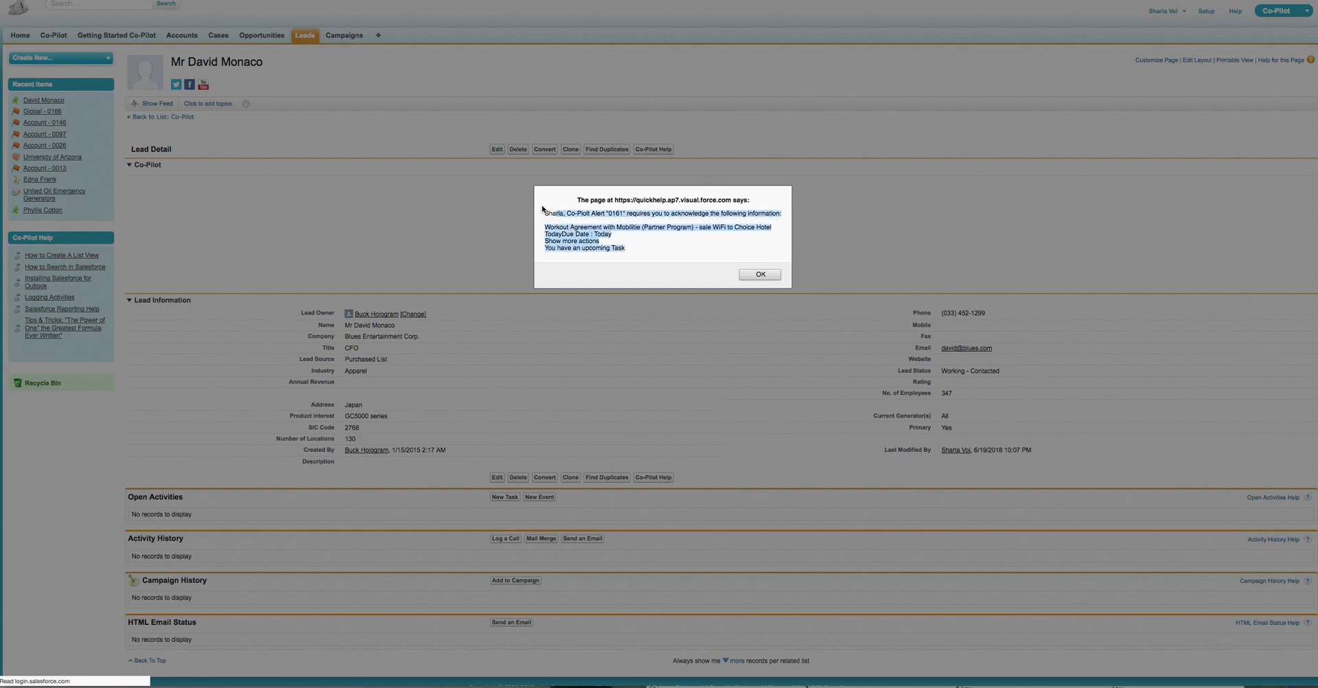
click(761, 274)
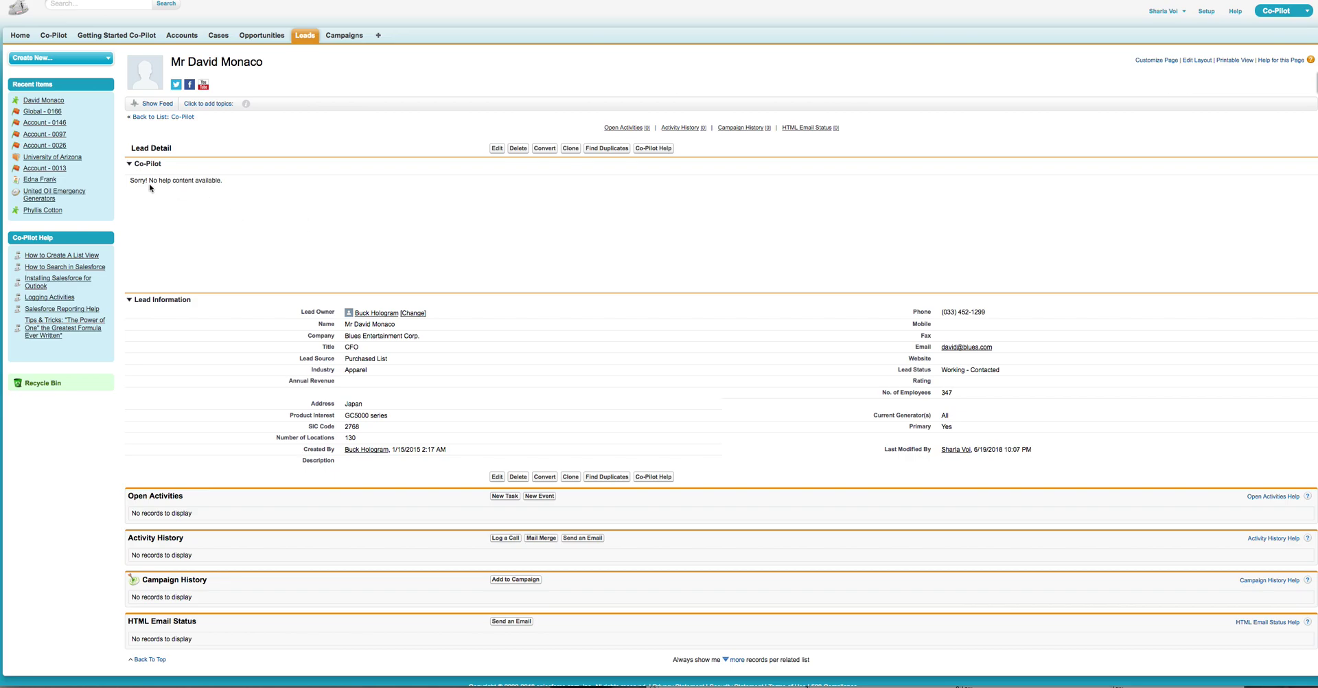
triple_click(144, 182)
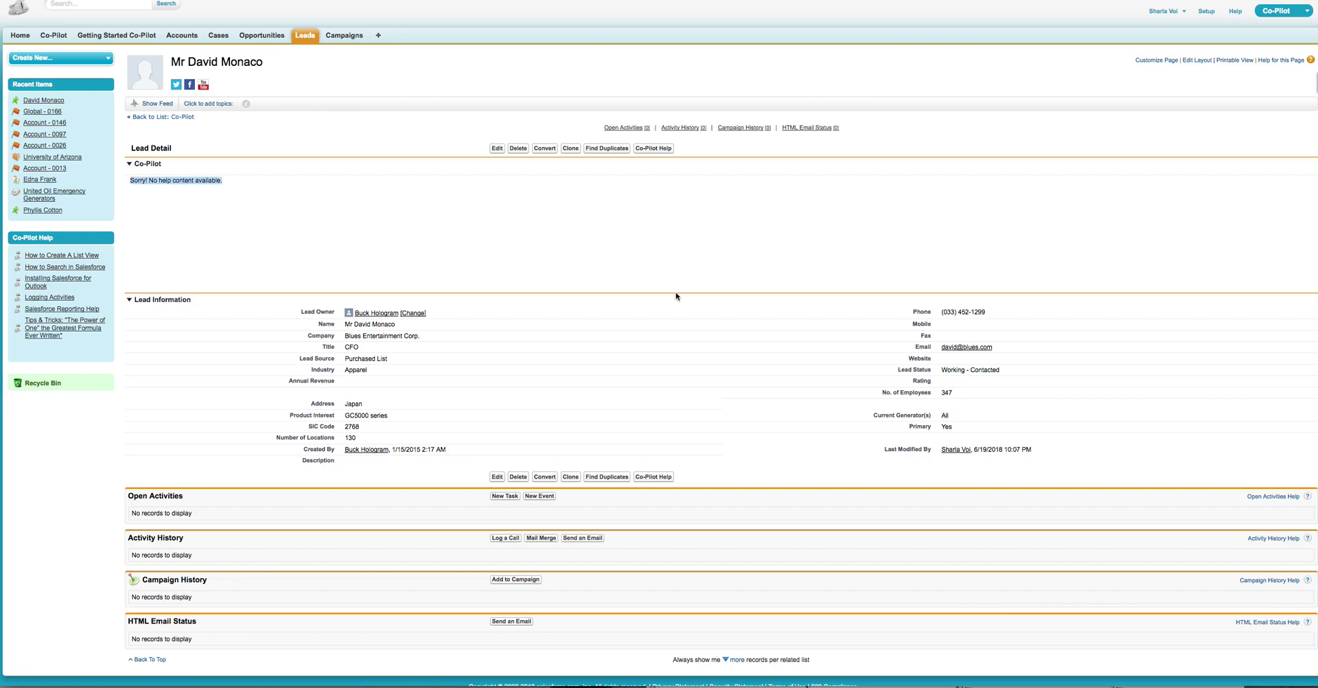